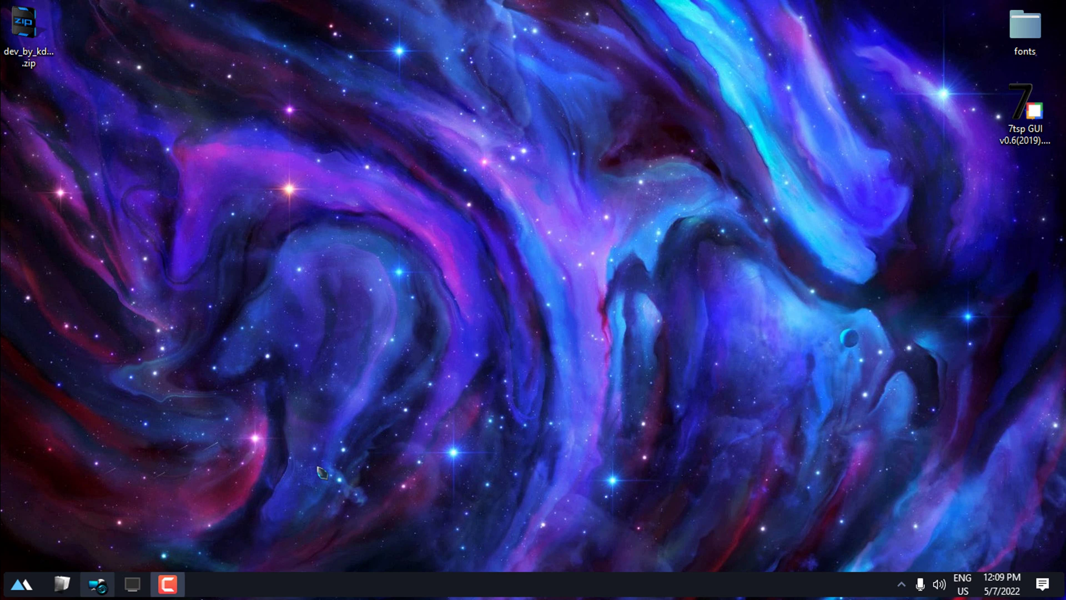
- Bring up System Transparency's options menu from the hidden notification-area icons
click(901, 584)
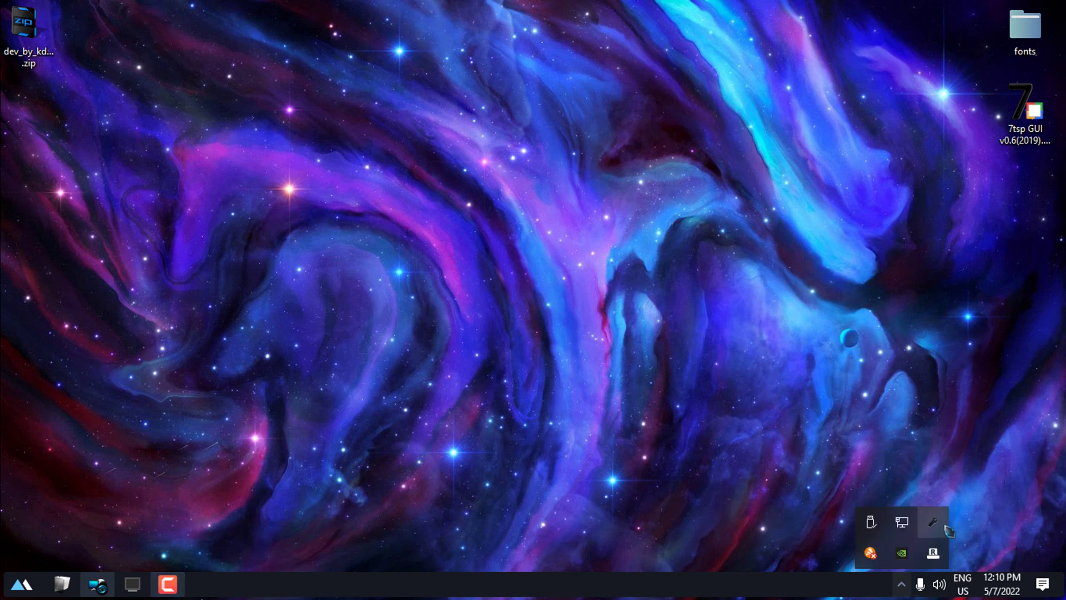
right_click(936, 530)
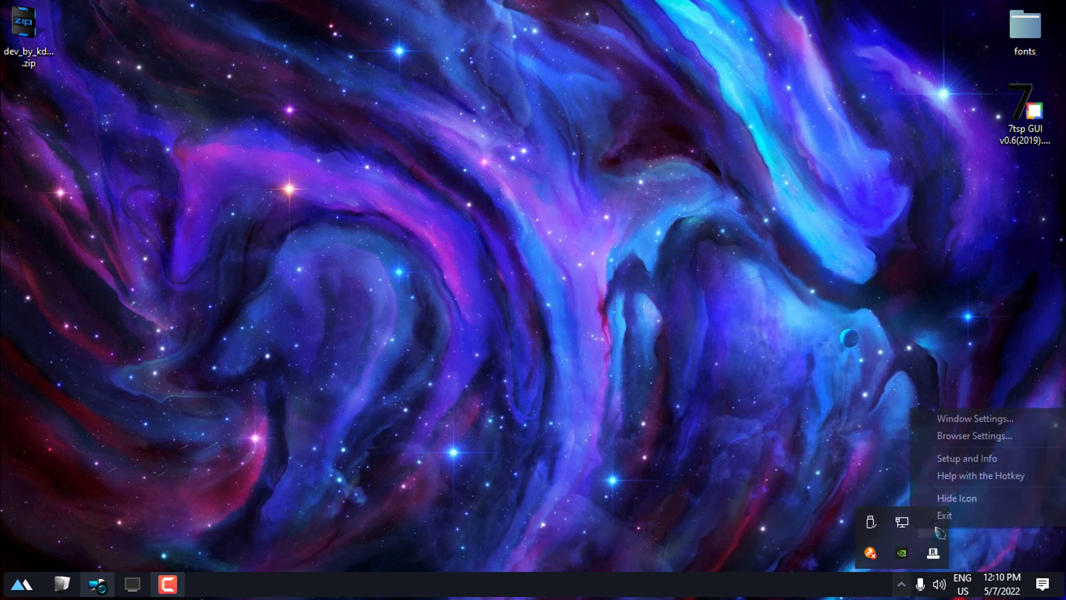
- Apply System Transparency level 230 to more window types and check it on Start
click(973, 458)
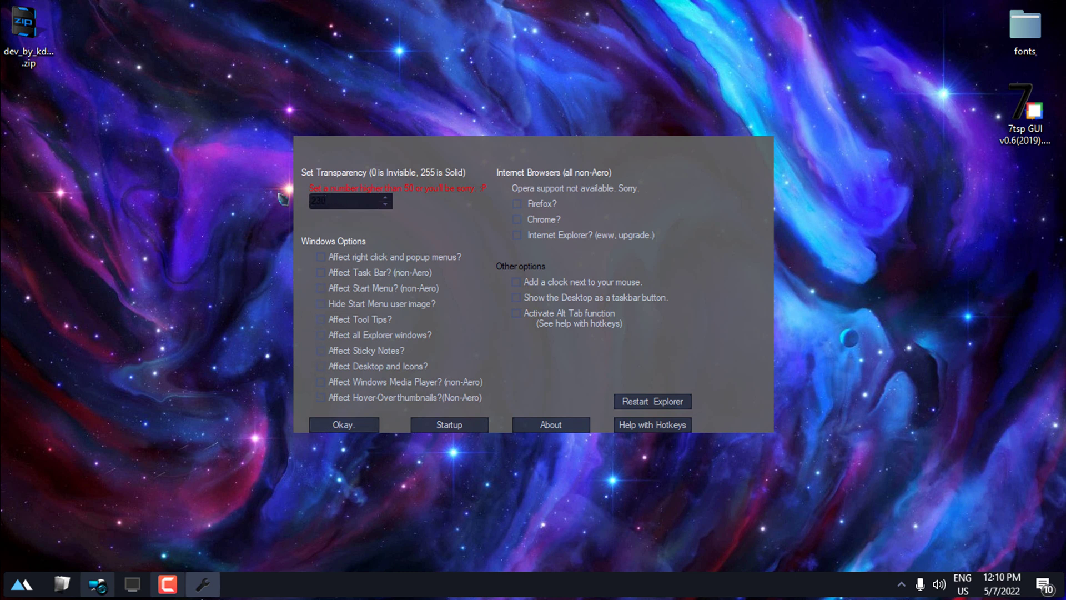
click(322, 289)
click(321, 273)
click(322, 335)
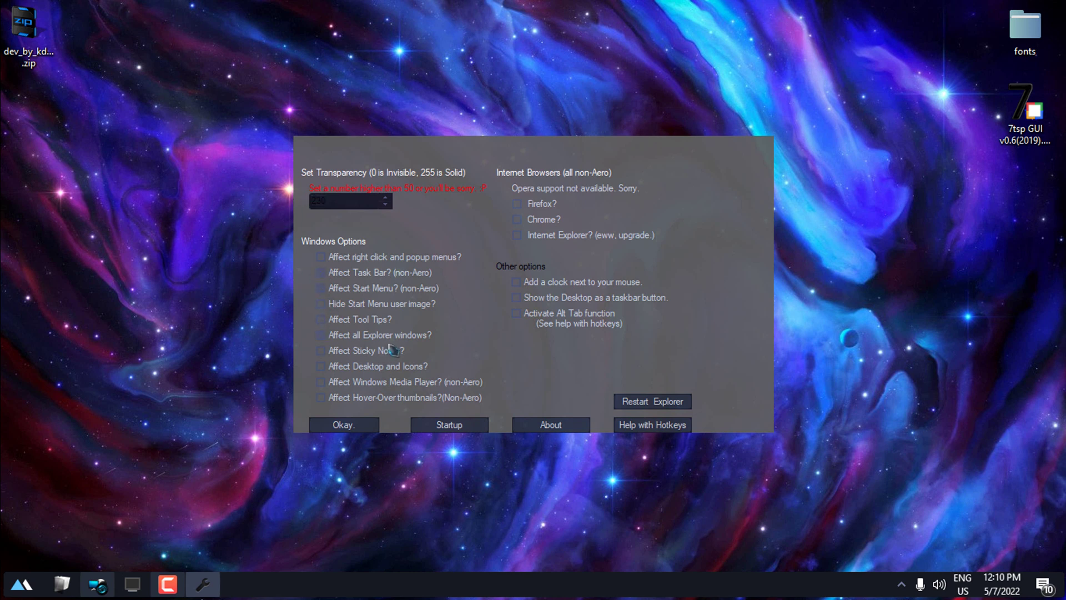
click(351, 429)
key(super)
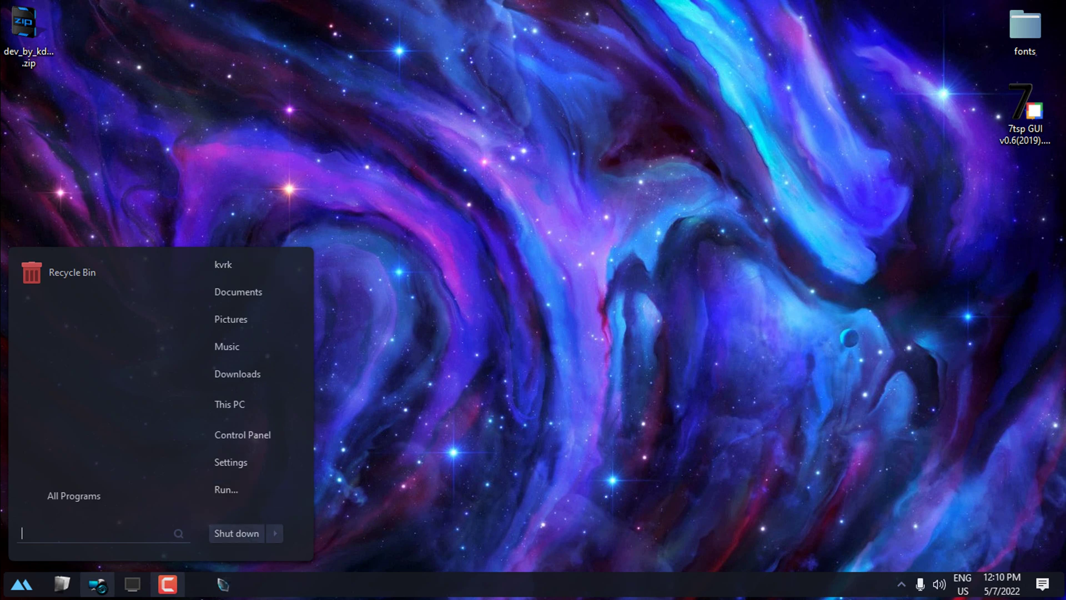
- View the transparent This PC window, close it, and clear the browser from the desktop
click(132, 588)
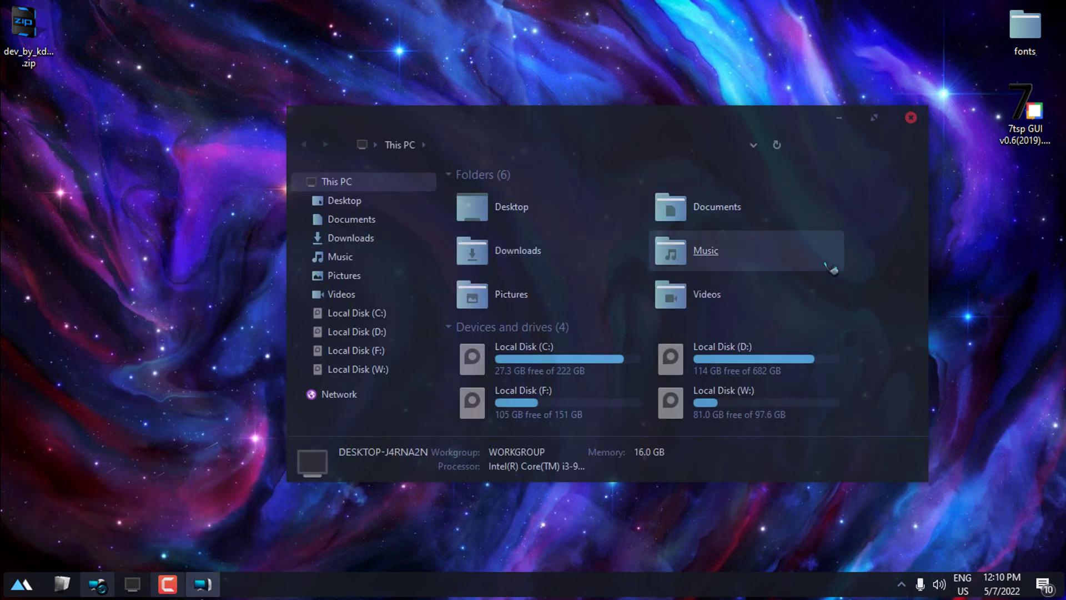
click(911, 118)
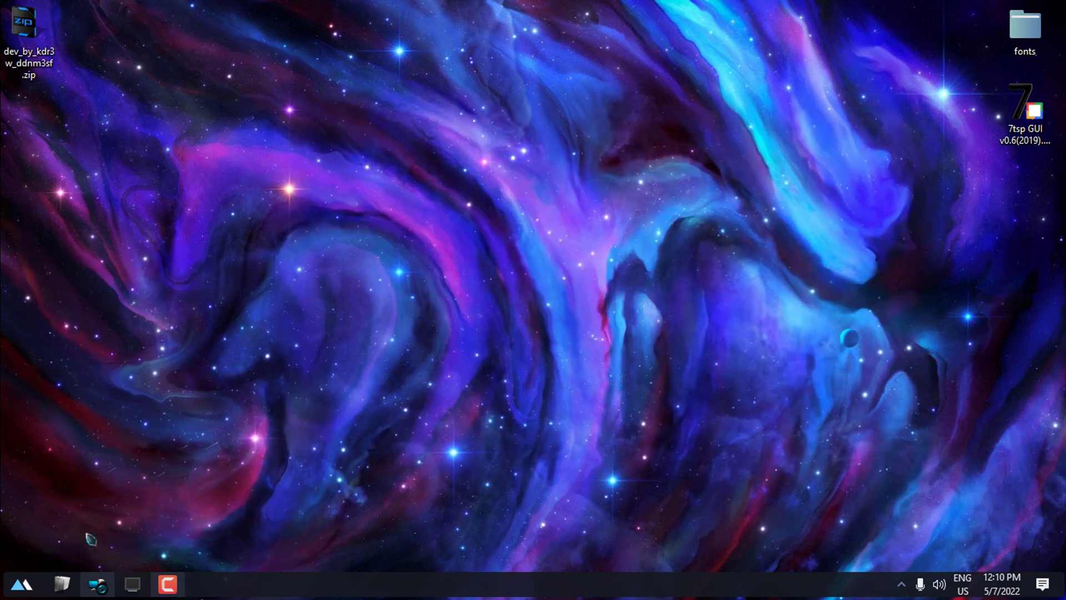
click(97, 584)
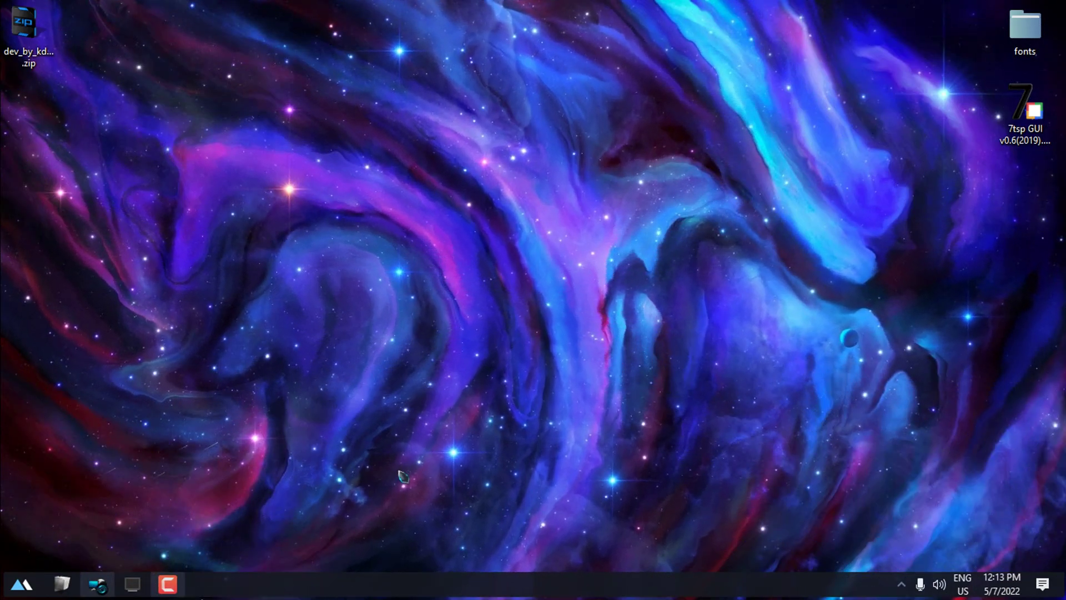
- Bring up RoundedTB's tray menu from the hidden notification-area icons
click(901, 587)
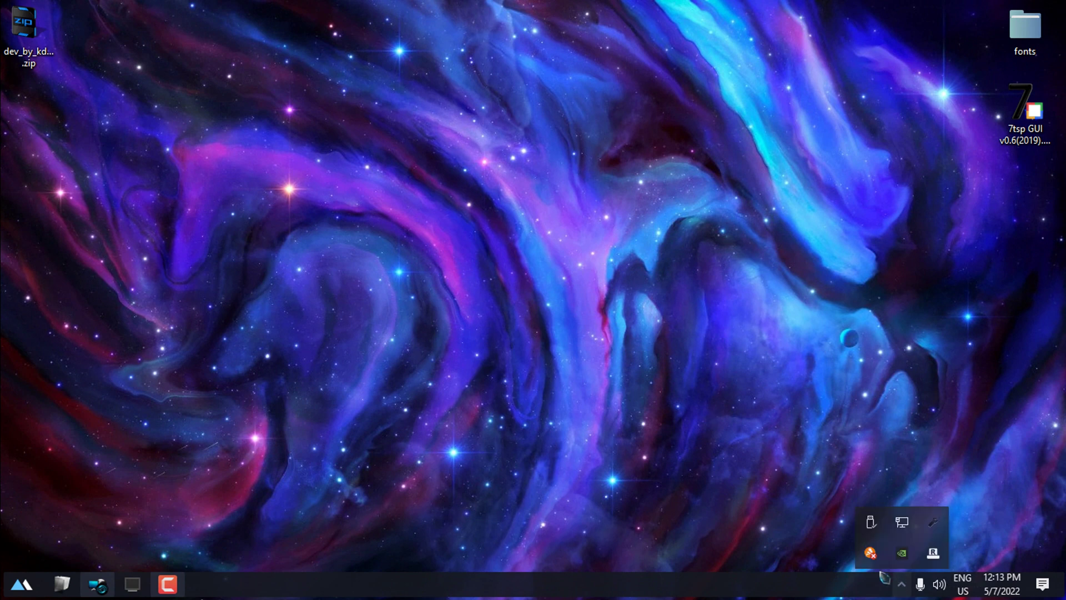
right_click(940, 559)
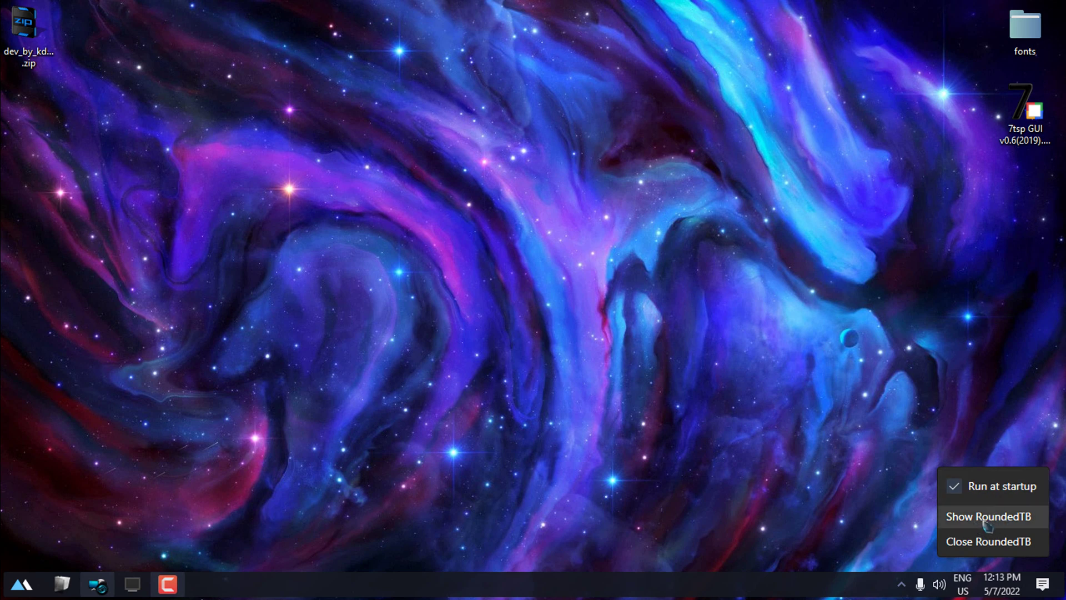
- Preview a wider RoundedTB taskbar margin, set Margin back to 4, and close the settings
click(984, 522)
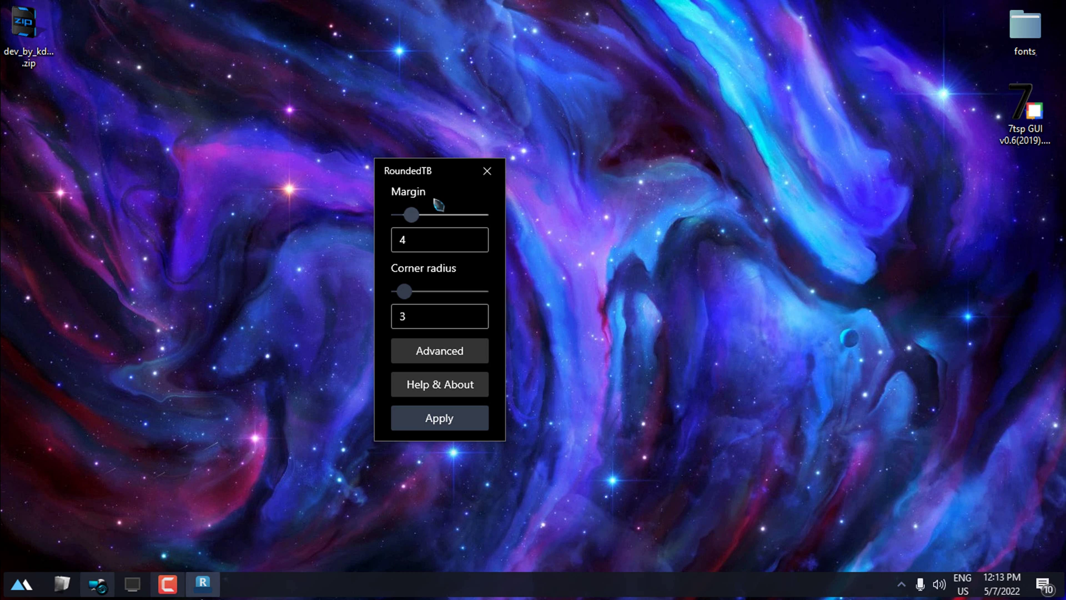
drag(444, 166, 490, 140)
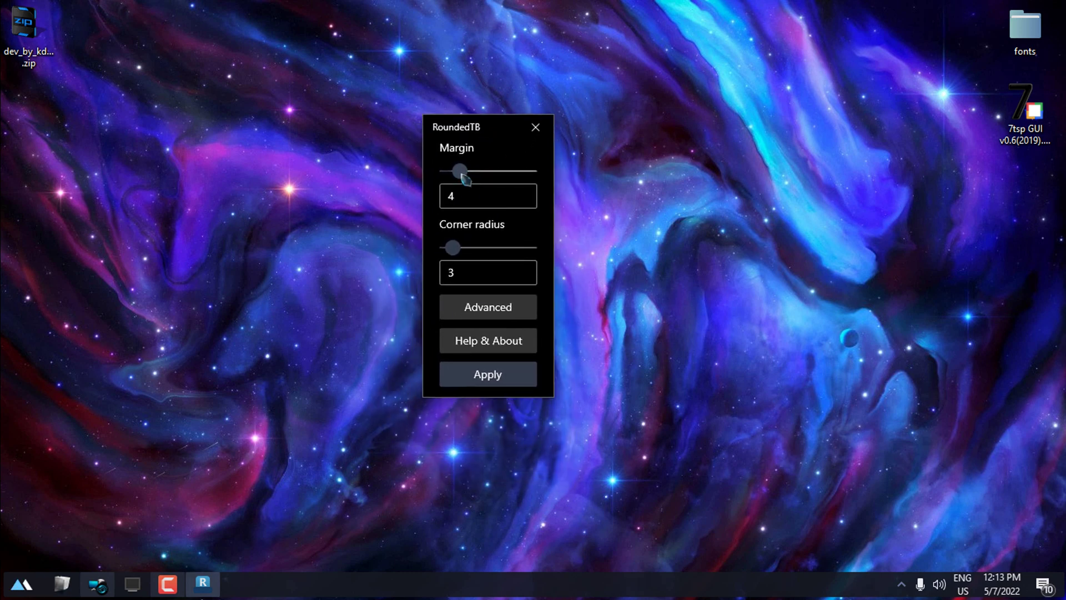
drag(460, 173, 530, 172)
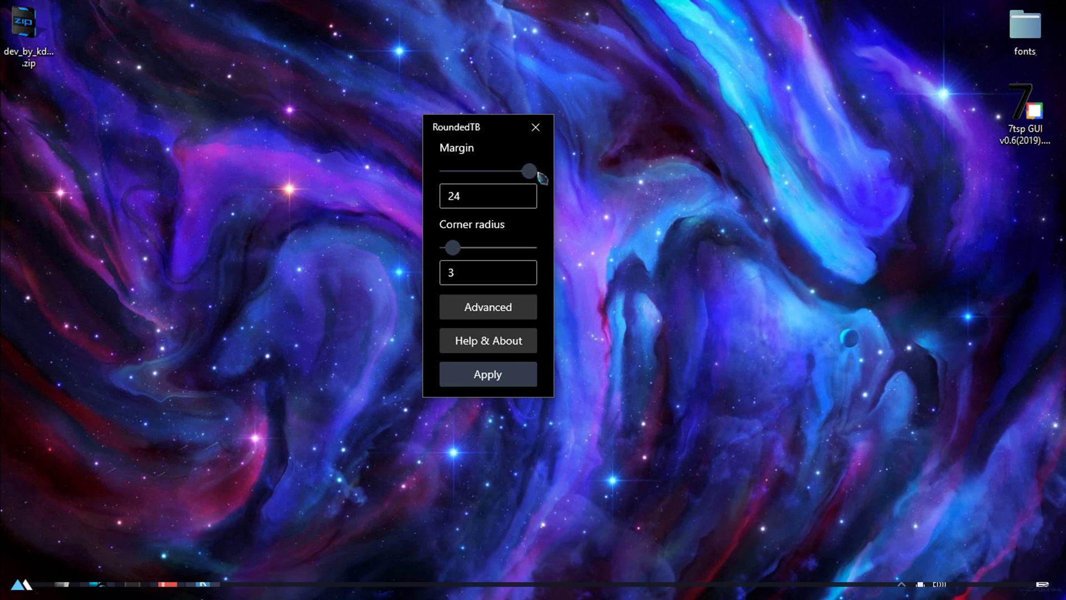
drag(529, 172, 462, 194)
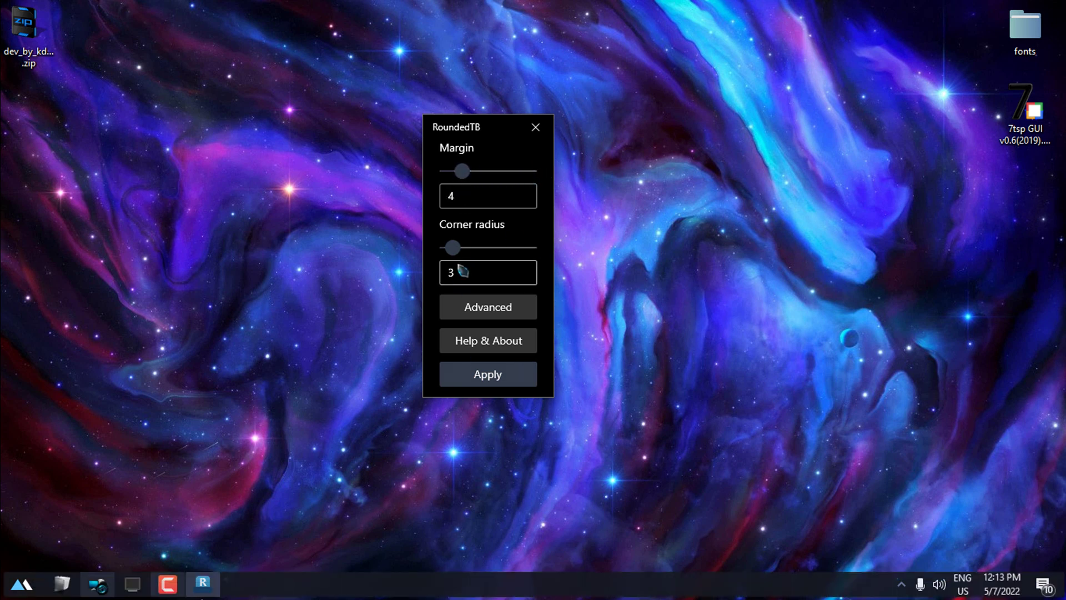
mouse_move(453, 248)
mouse_down()
mouse_move(504, 259)
mouse_move(455, 254)
mouse_move(471, 254)
mouse_move(455, 267)
mouse_up()
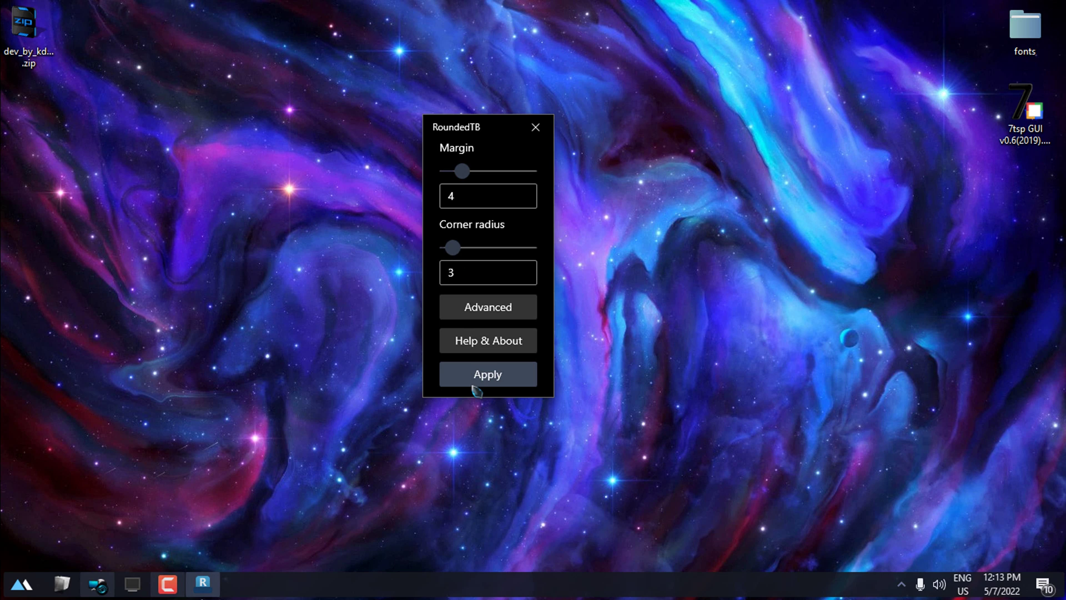
click(541, 132)
- Restore the RoundedTB Store page in Chrome, select its address, then minimize the browser
click(97, 584)
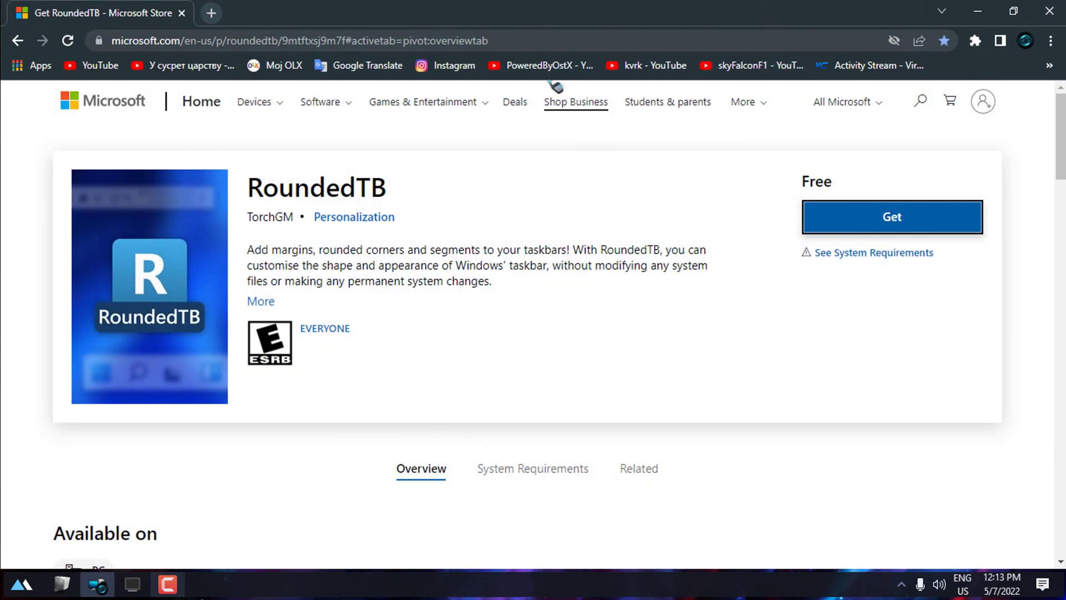
click(502, 41)
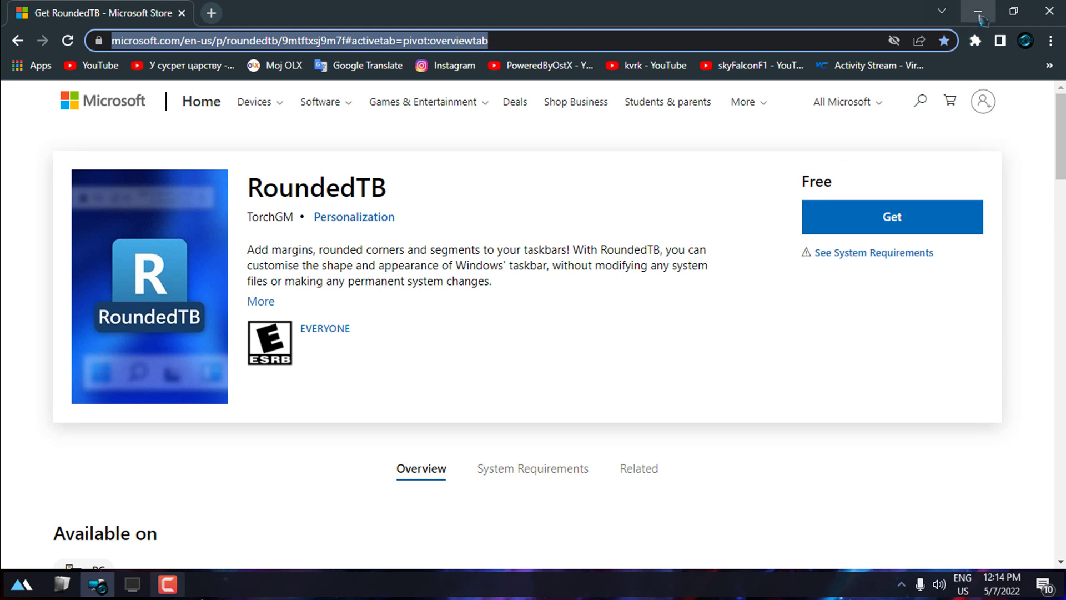
click(979, 13)
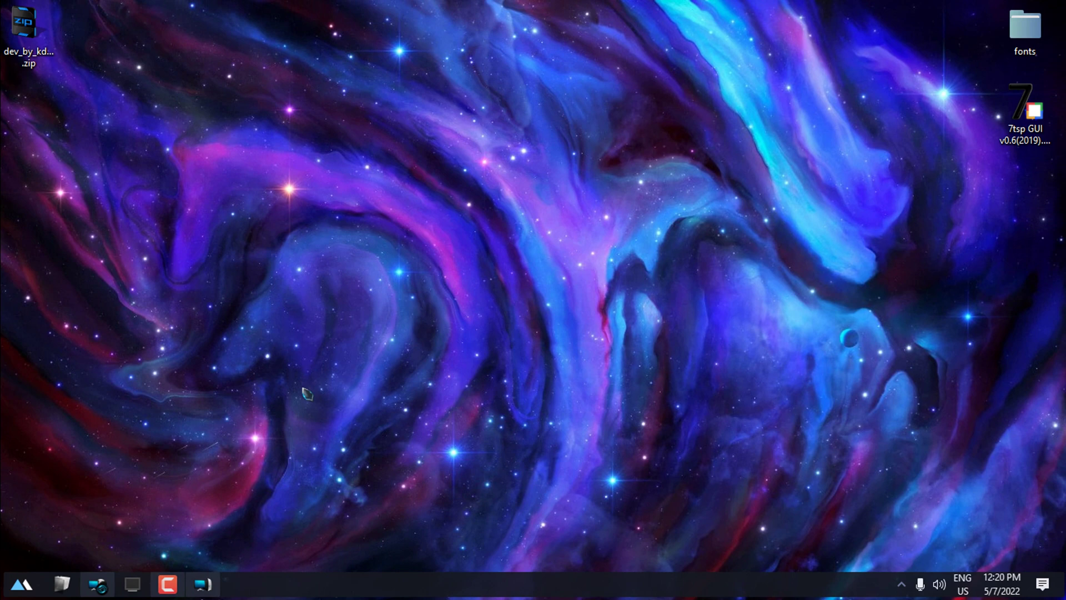
- Review the MajorGeeks OldNewExplorer 1.1.9 page, then switch to the OldNewExplorer folder
click(98, 584)
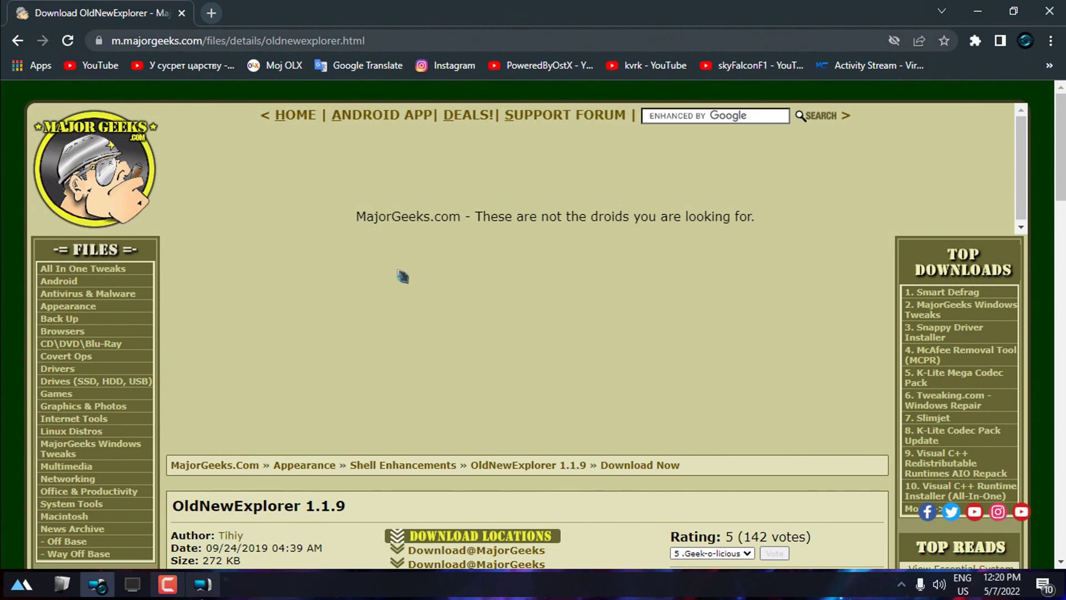
scroll(409, 275, down, 3)
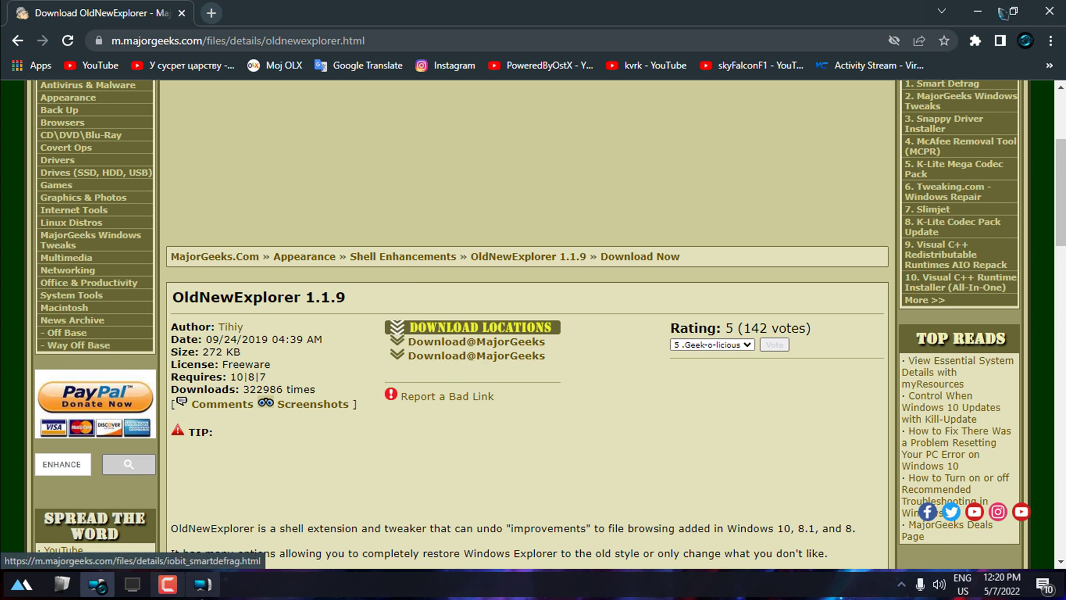
click(978, 11)
click(216, 583)
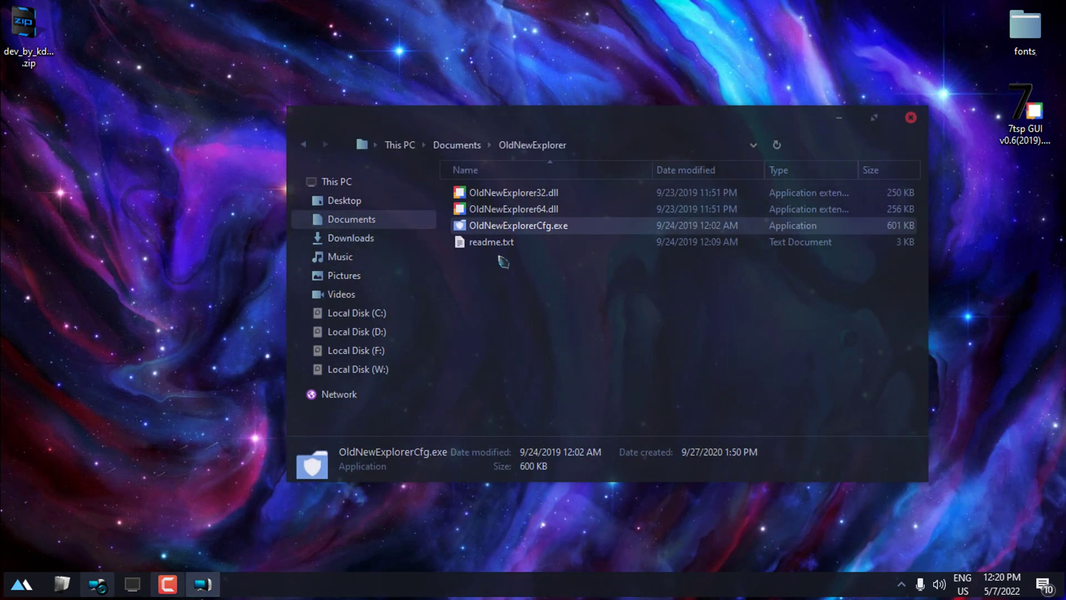
- Launch OldNewExplorerCfg.exe and preview the Explorer look in This PC and Local Disk (C:)
double_click(514, 227)
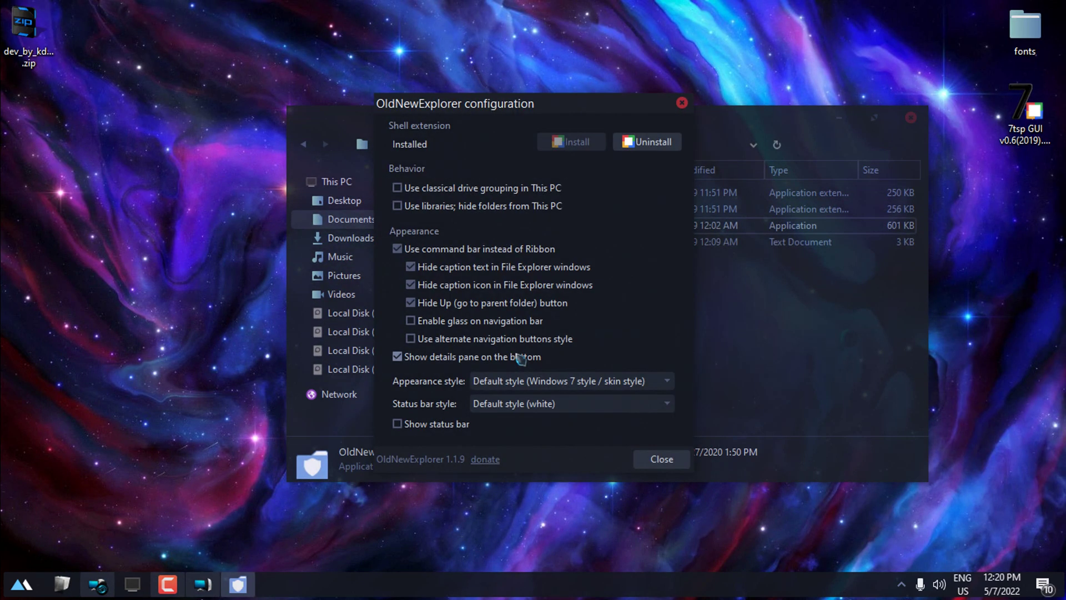
click(911, 118)
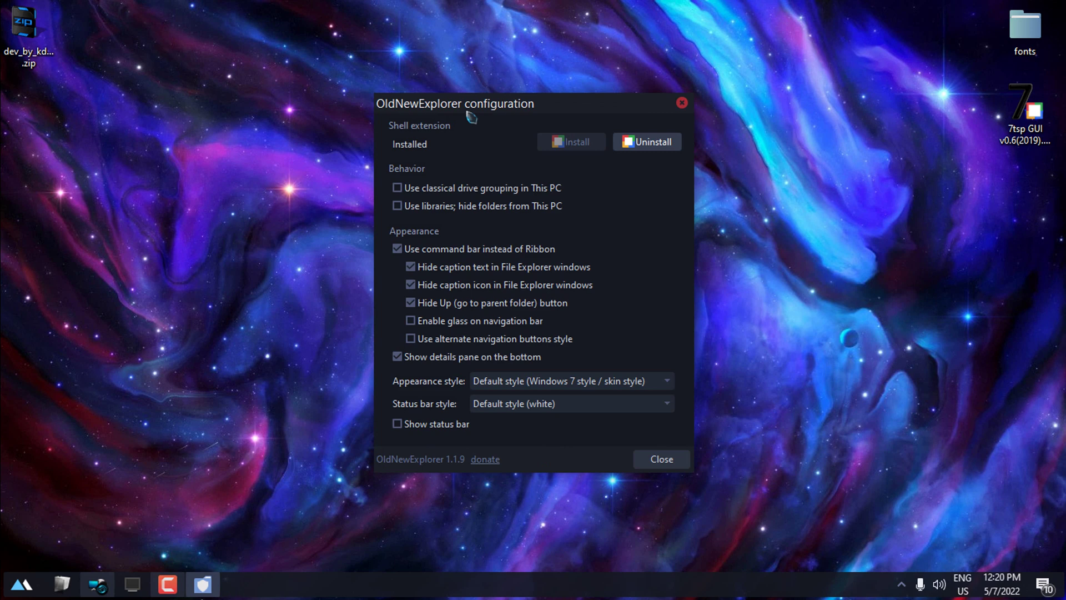
click(143, 576)
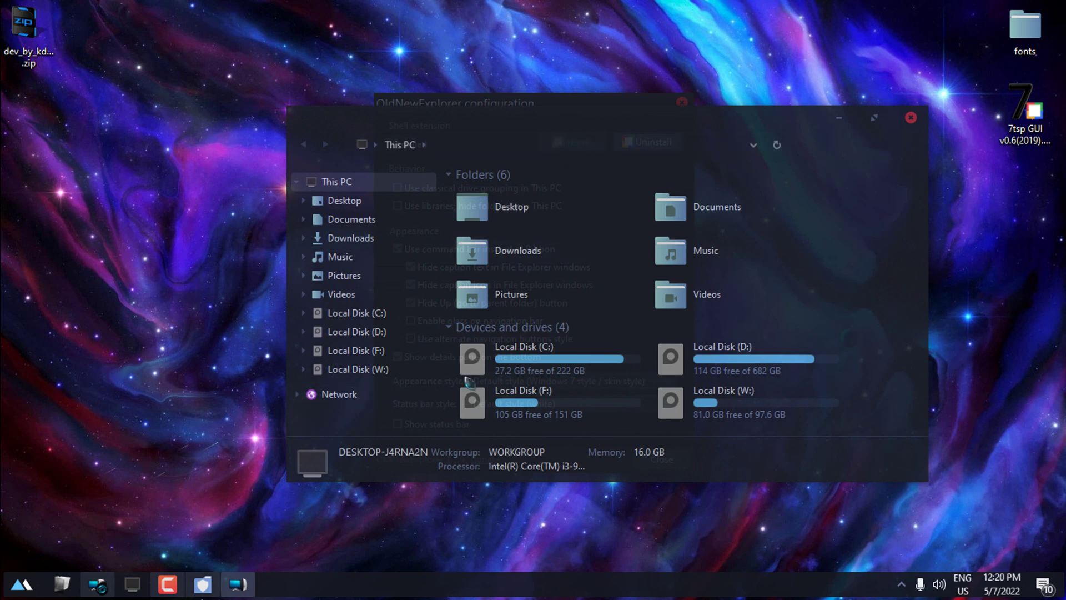
double_click(469, 381)
click(911, 118)
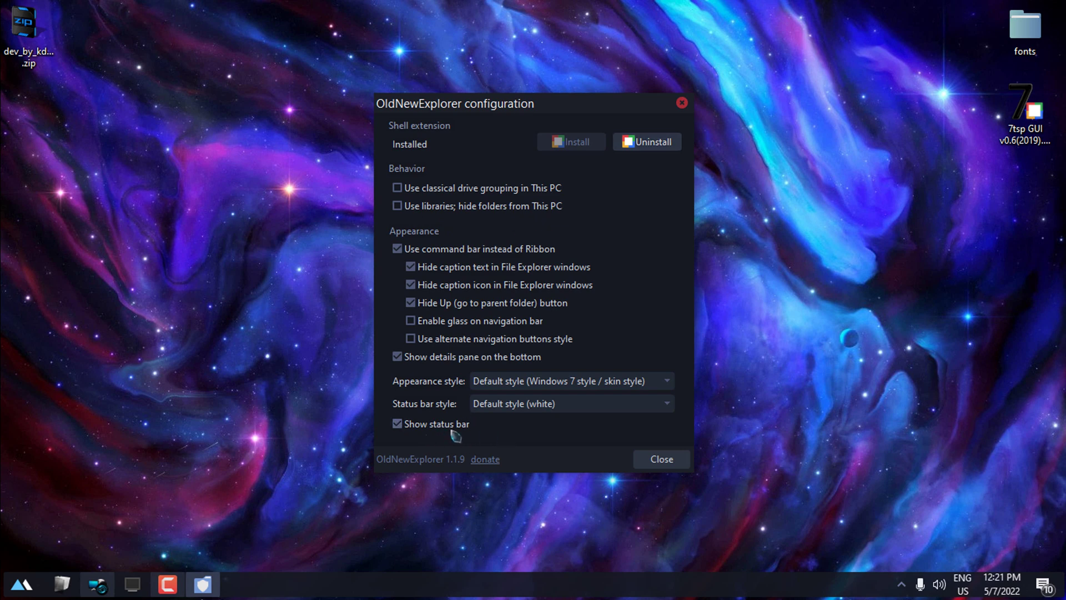
- Enable Show status bar and keep the Default style appearance in OldNewExplorer
click(397, 424)
click(502, 387)
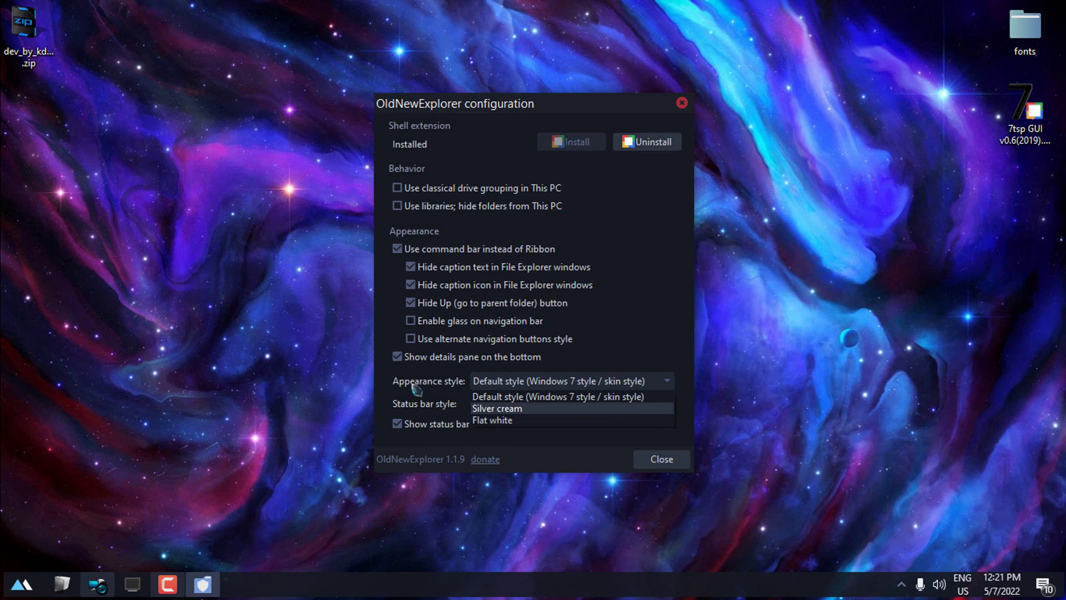
click(499, 395)
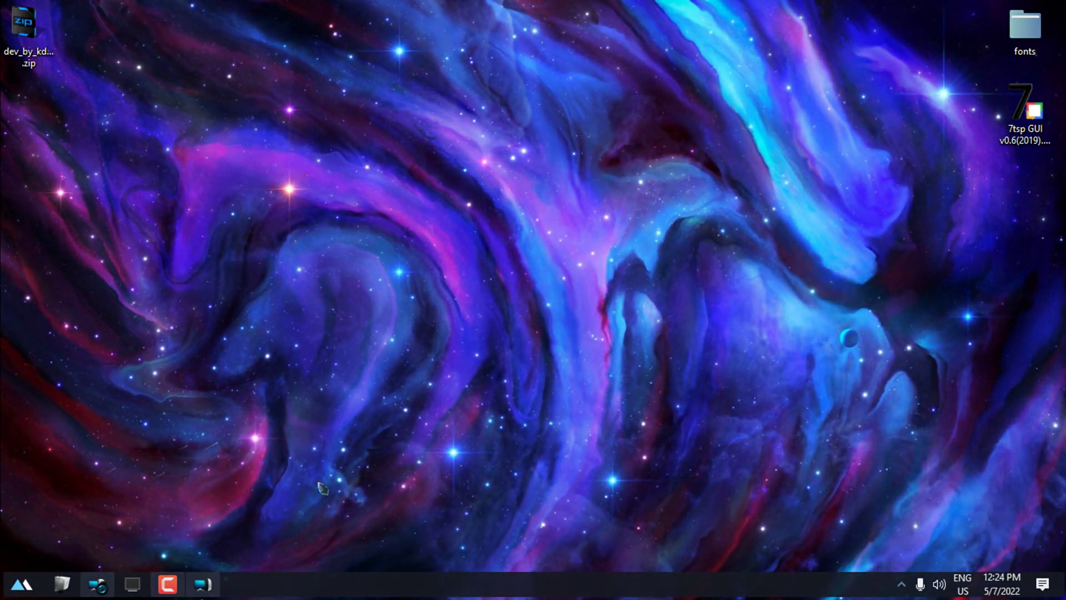
- Download the iTouch – touch ur screen zip from DeviantArt, then shrink the browser window
click(100, 587)
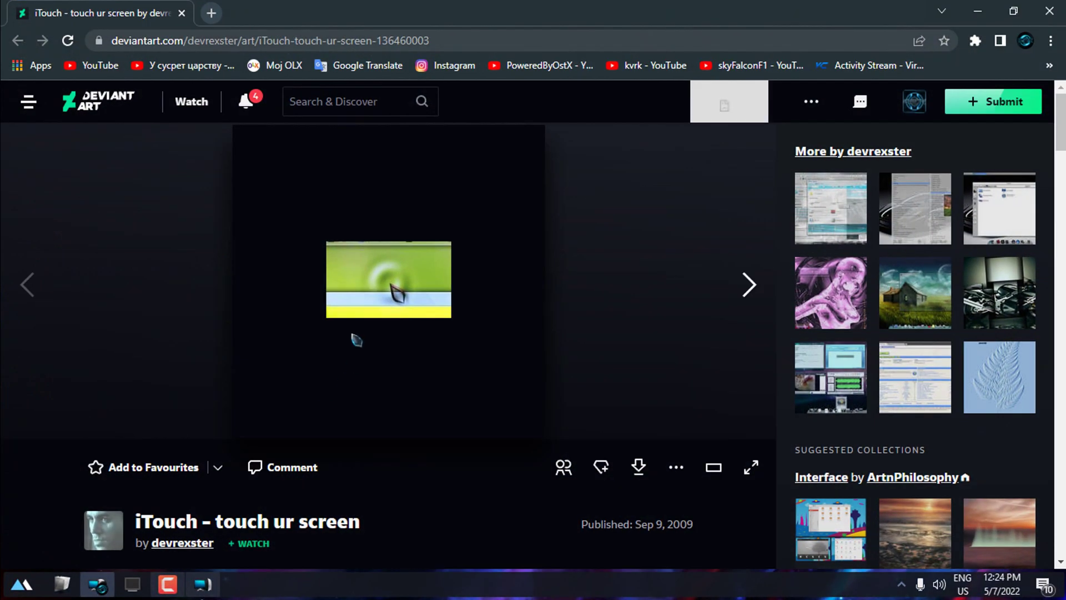
scroll(356, 335, down, 1)
scroll(361, 338, down, 2)
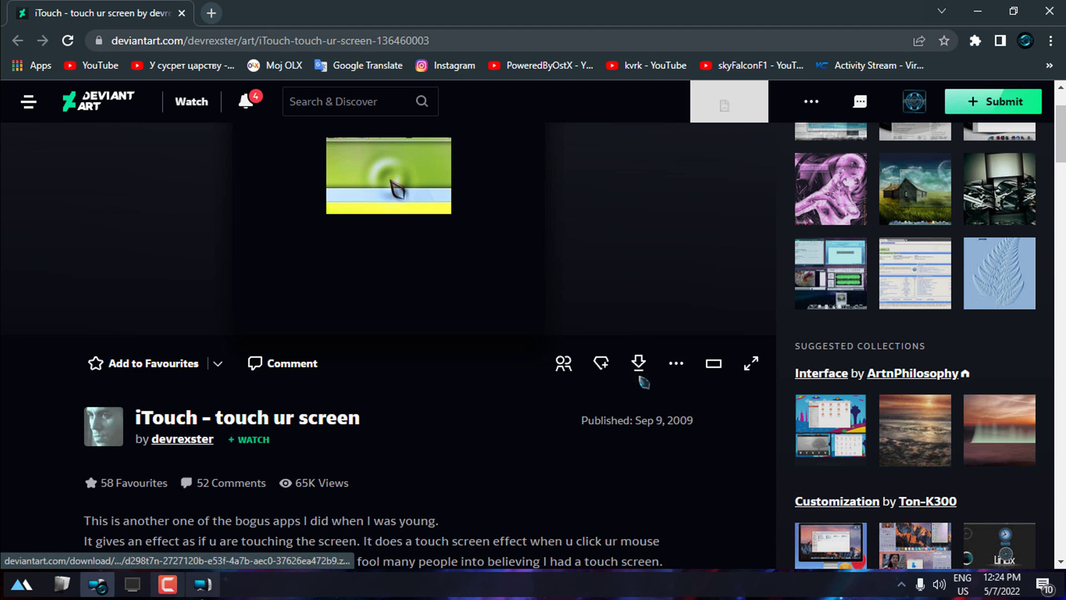
click(640, 381)
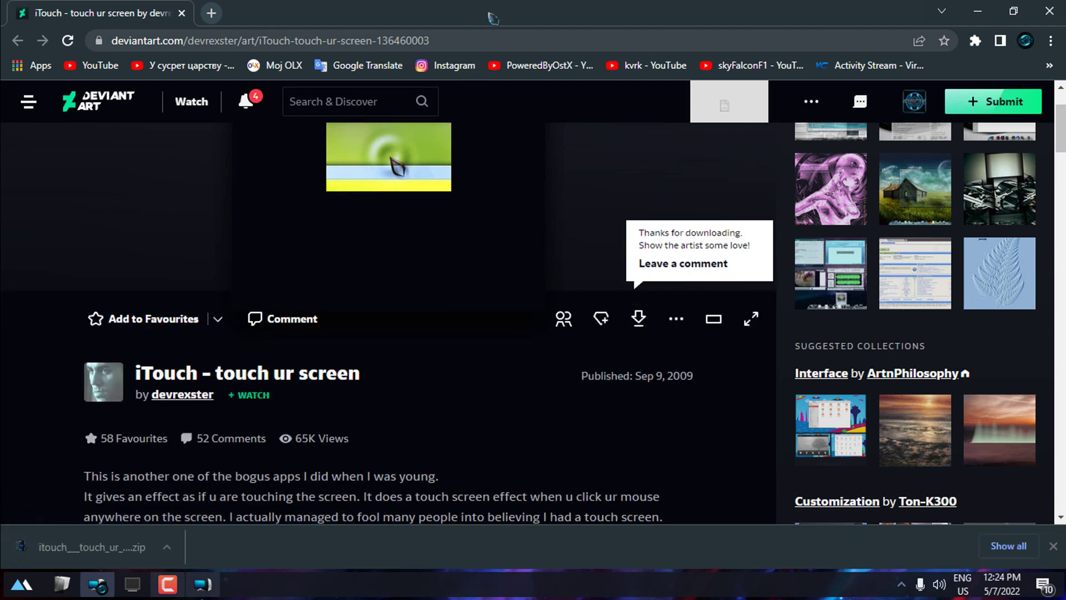
key(super+Down)
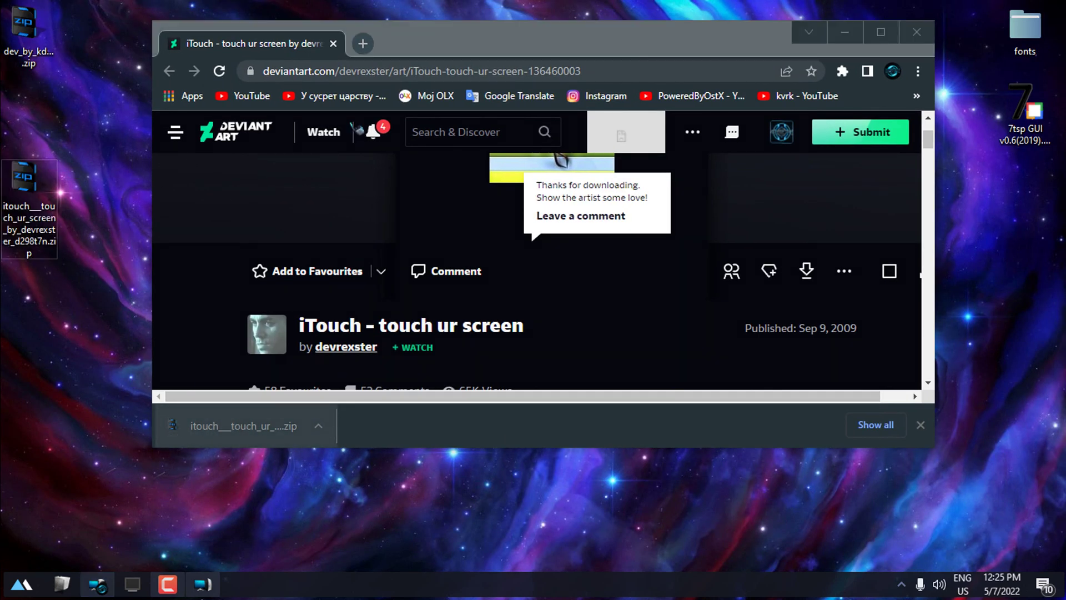
- Close the browser and extract the iTouch zip into its own itouch folder on the desktop
click(917, 32)
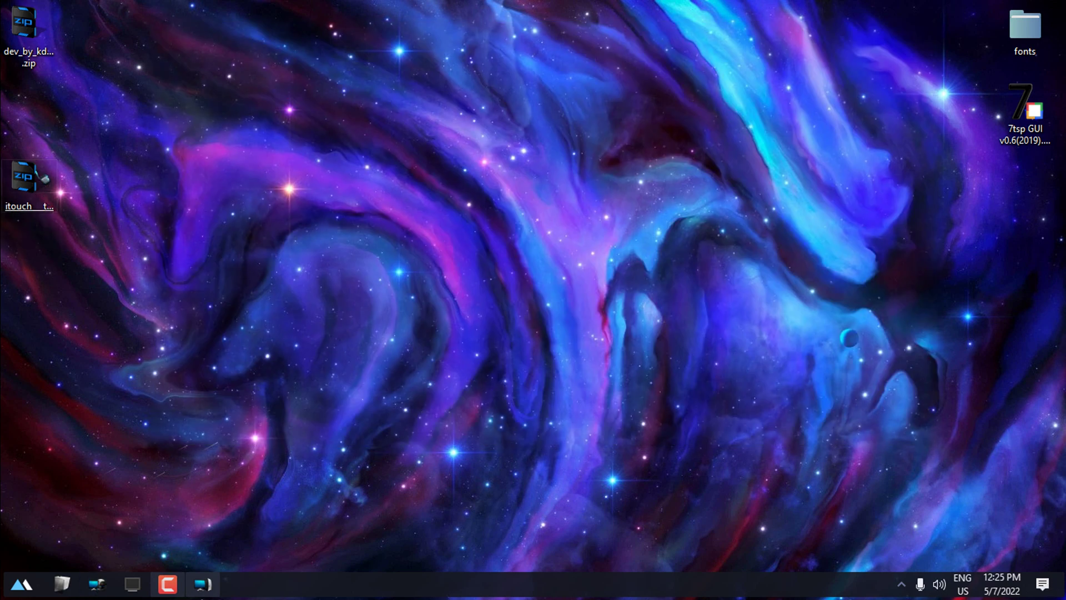
right_click(28, 188)
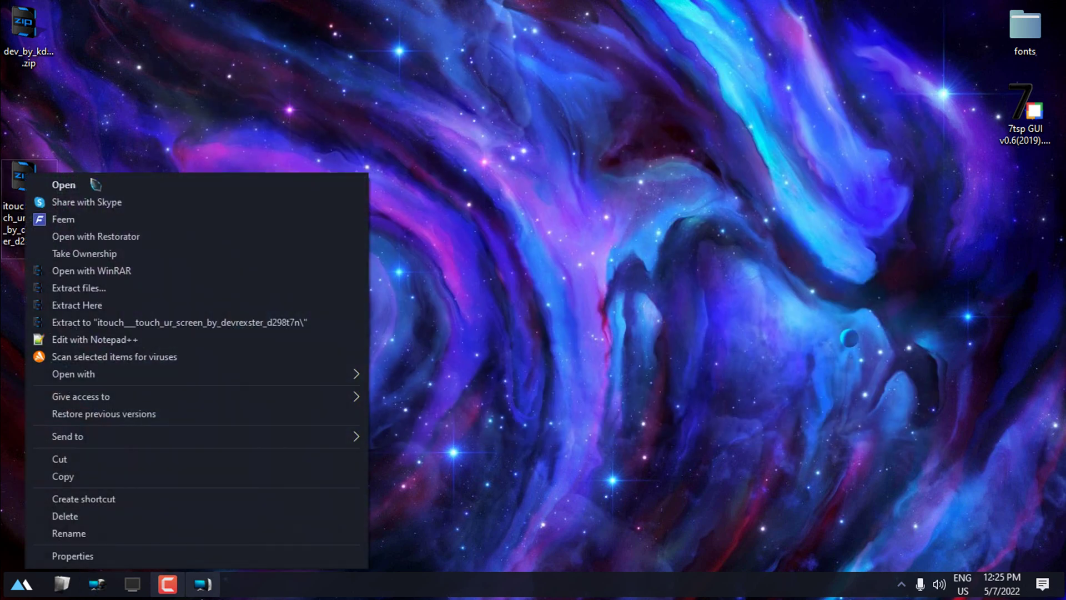
click(77, 326)
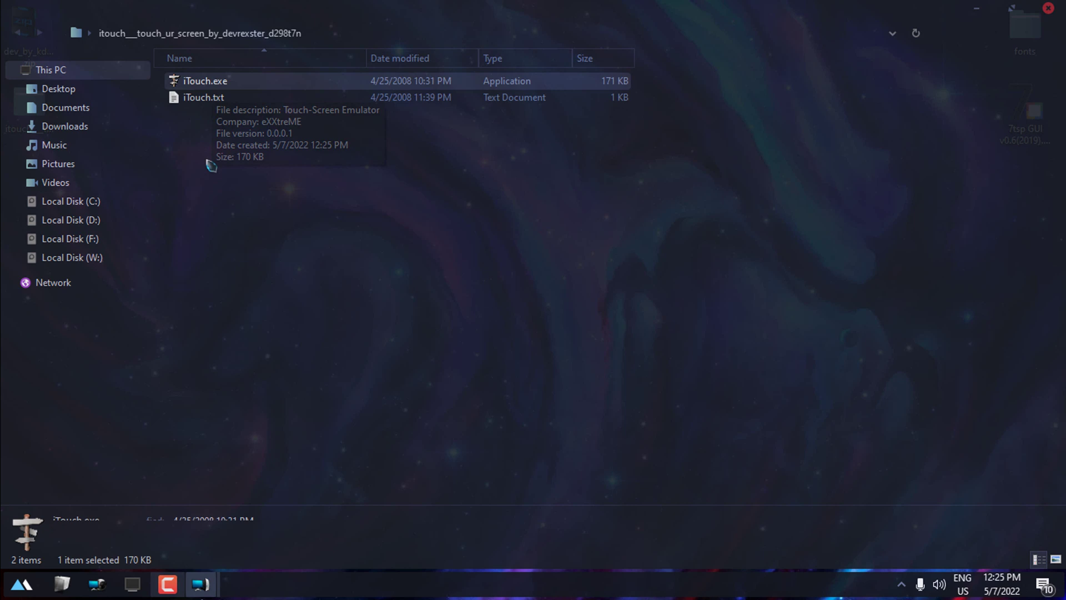
- Read the iTouch.txt readme, look over iTouch.exe and iTouch.txt, then close the folder
double_click(202, 98)
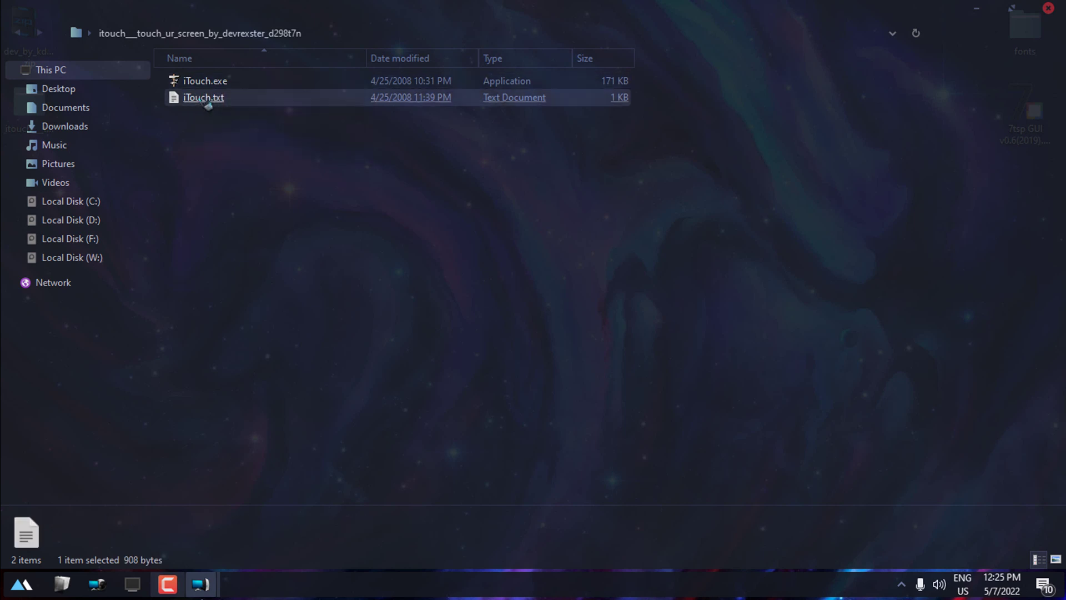
click(857, 113)
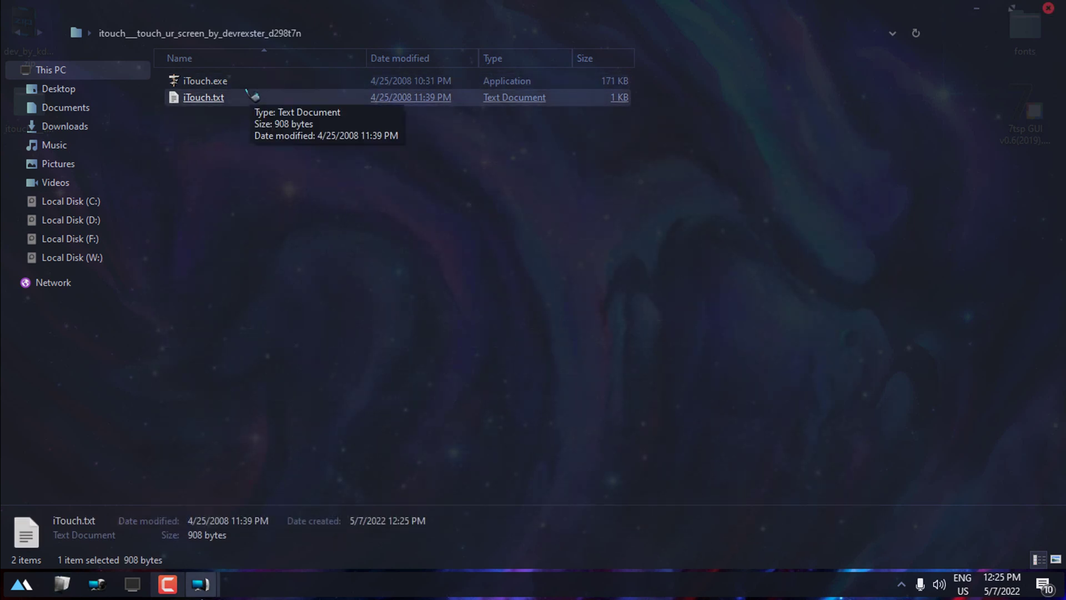
click(245, 82)
click(280, 101)
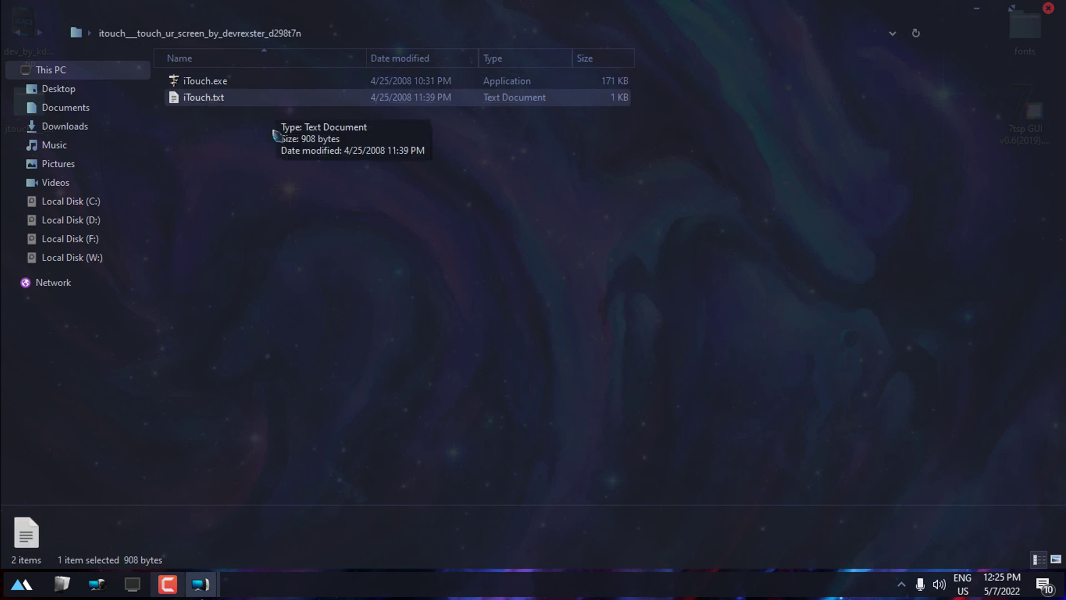
click(1050, 10)
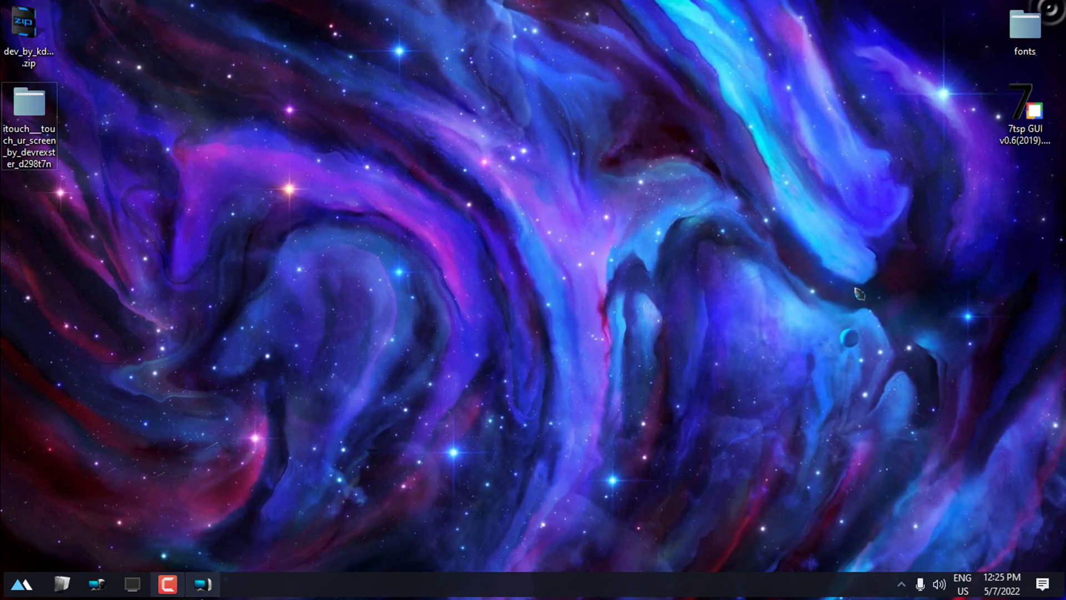
click(555, 257)
click(594, 270)
click(548, 282)
click(523, 239)
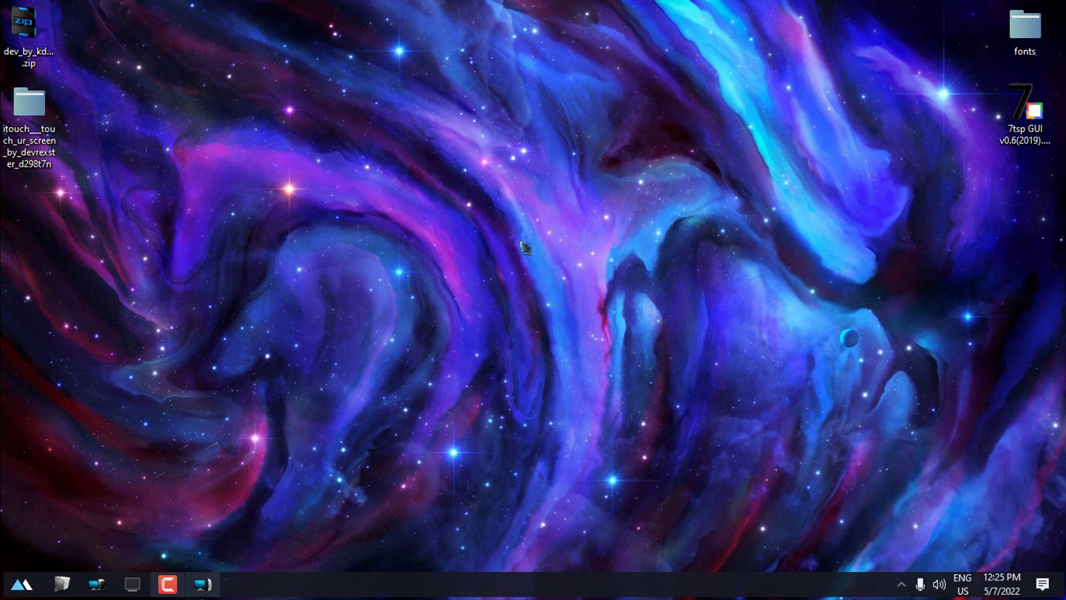
click(522, 244)
click(541, 218)
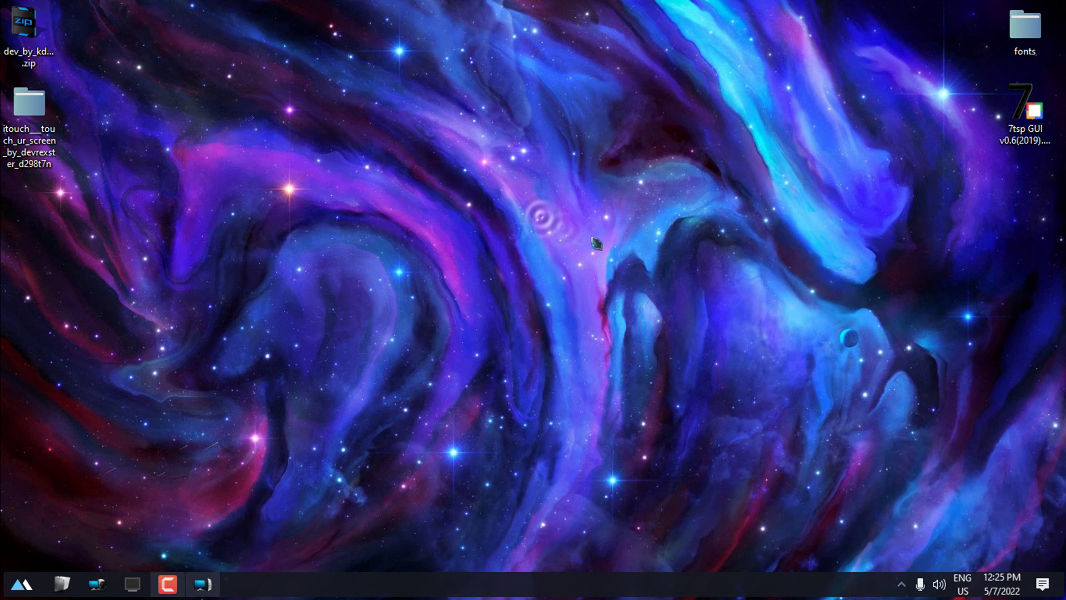
click(595, 242)
click(550, 310)
click(901, 584)
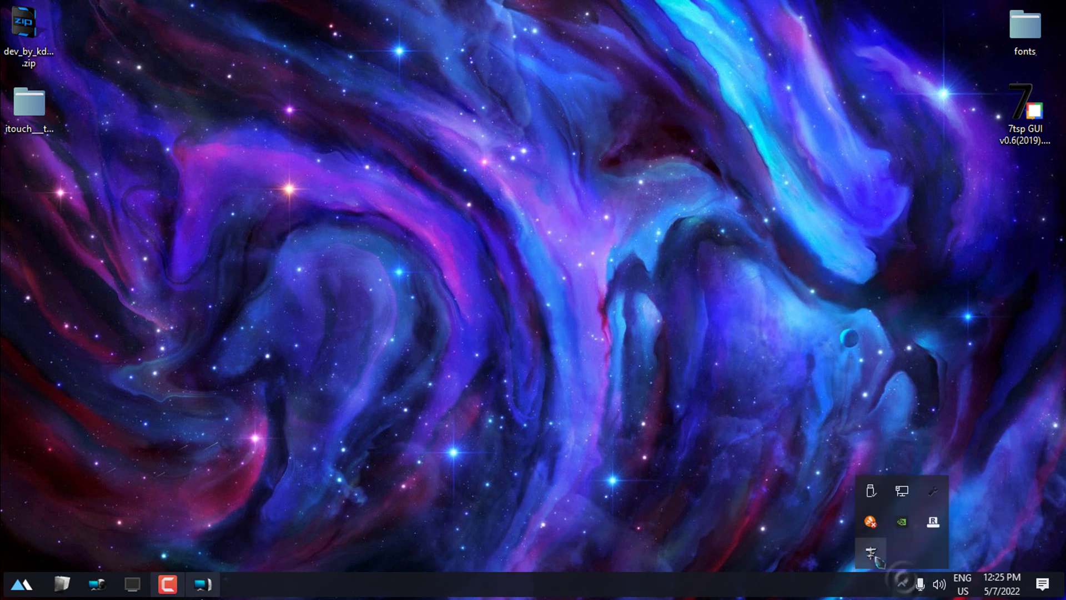
right_click(871, 553)
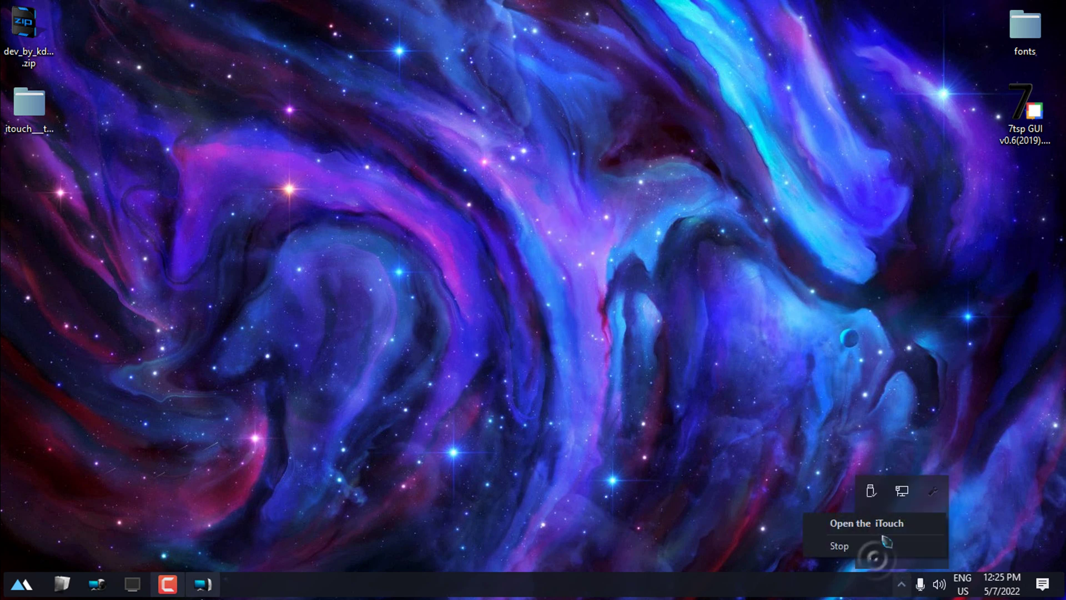
click(877, 523)
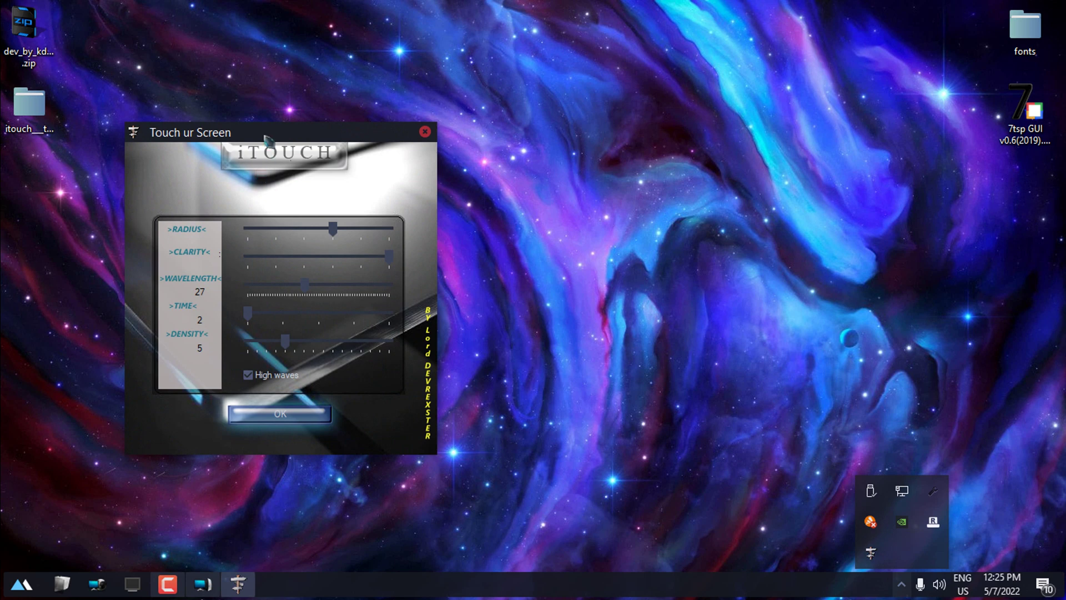
drag(279, 130, 300, 103)
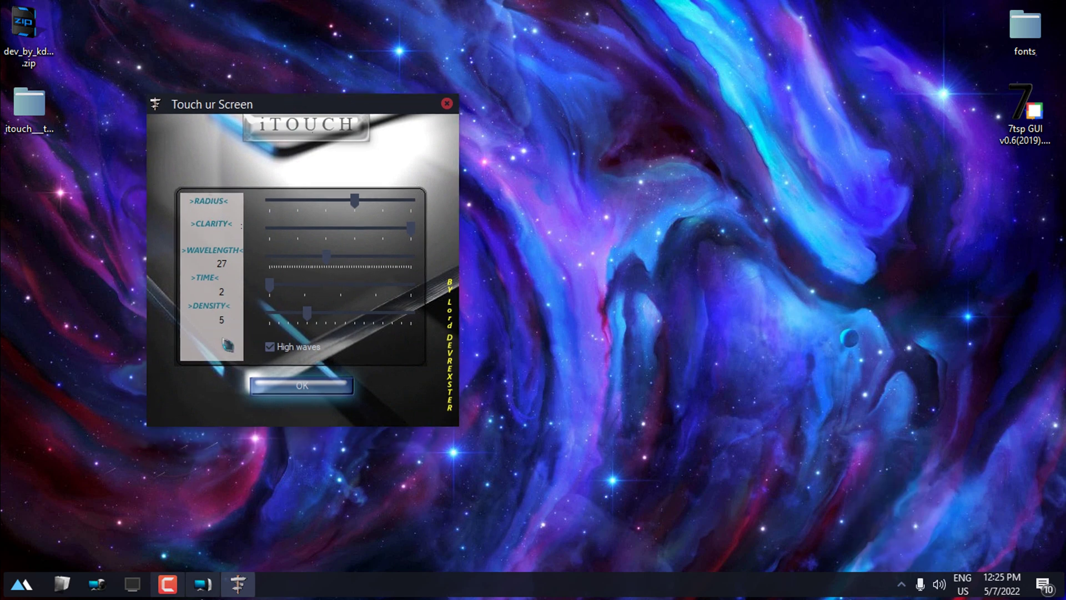
click(305, 388)
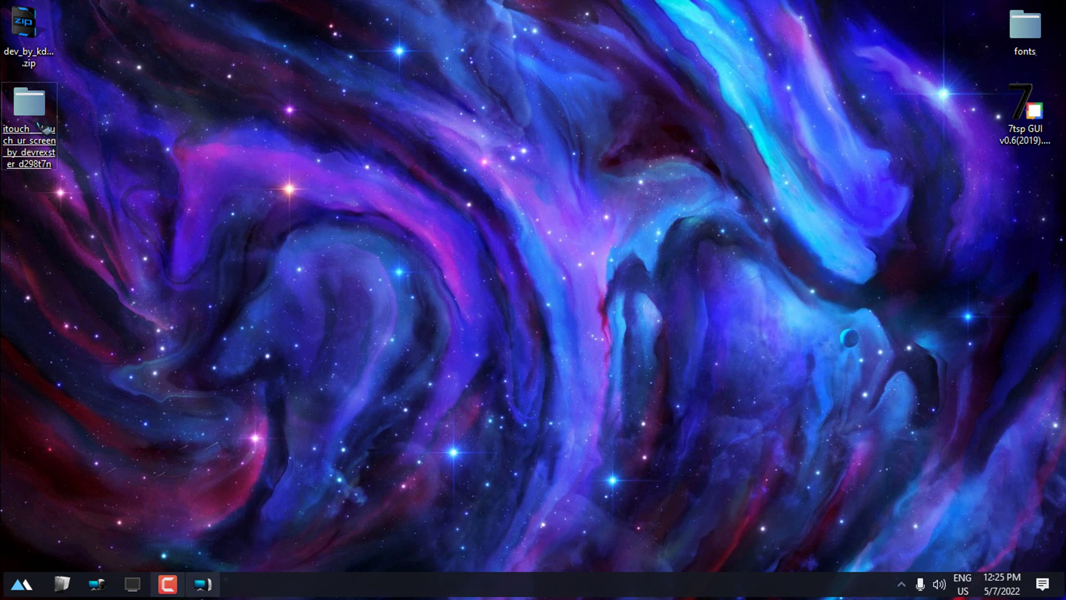
- Copy iTouch.exe from the extracted itouch folder
double_click(33, 111)
click(206, 81)
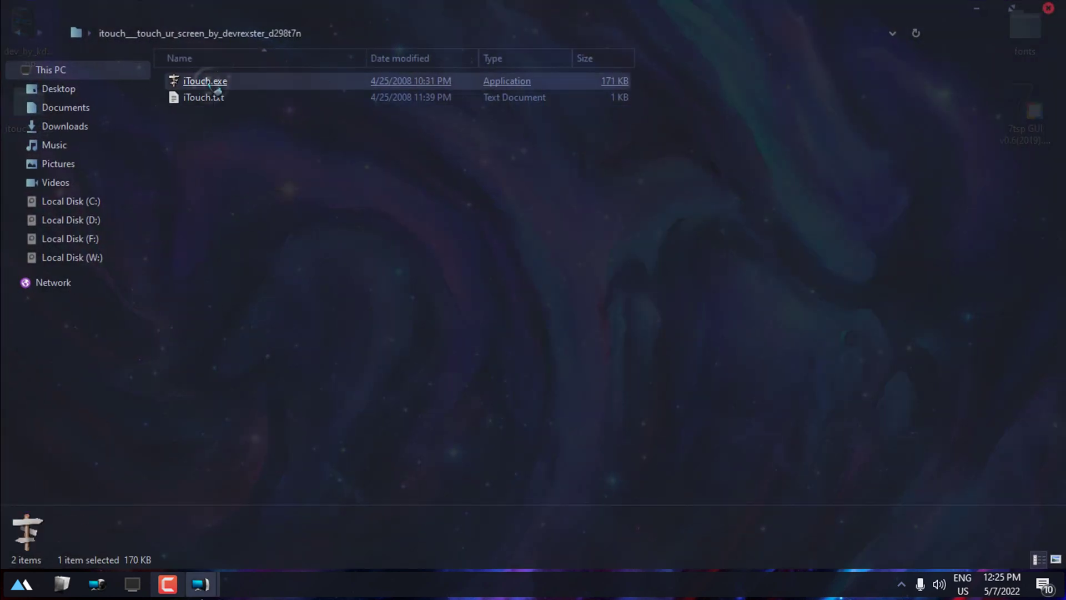
right_click(191, 80)
click(300, 443)
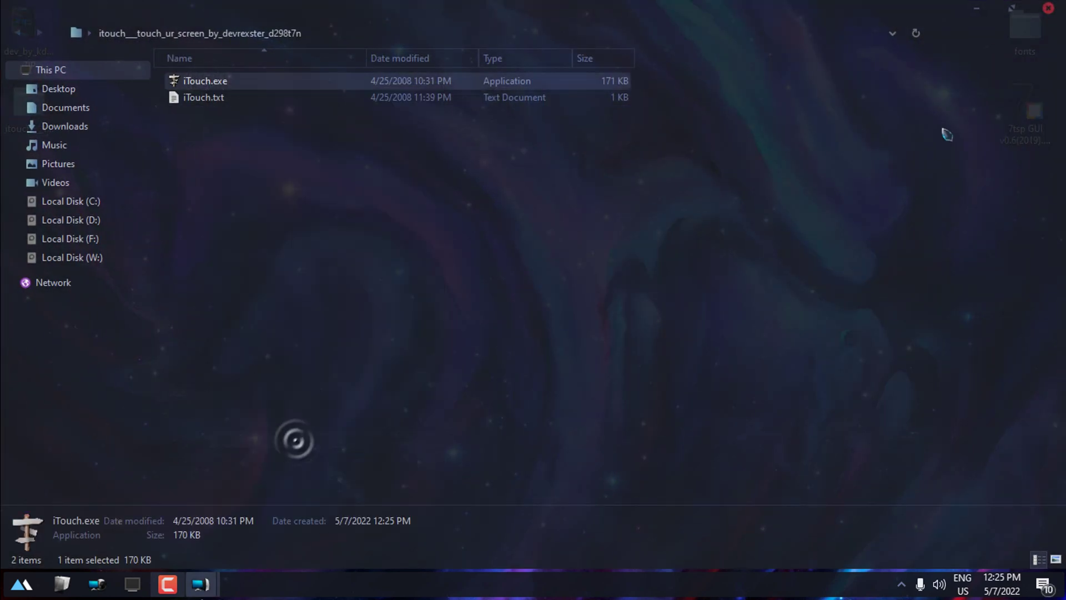
click(1048, 8)
- Paste iTouch.exe into the Startup folder, reached via Start > All Programs
click(25, 583)
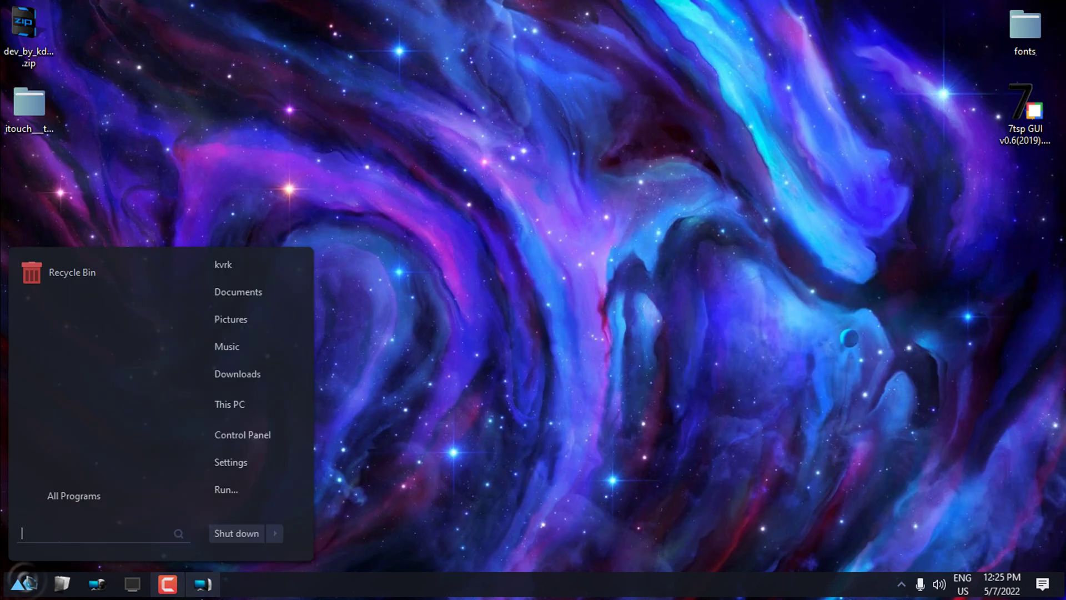
click(69, 497)
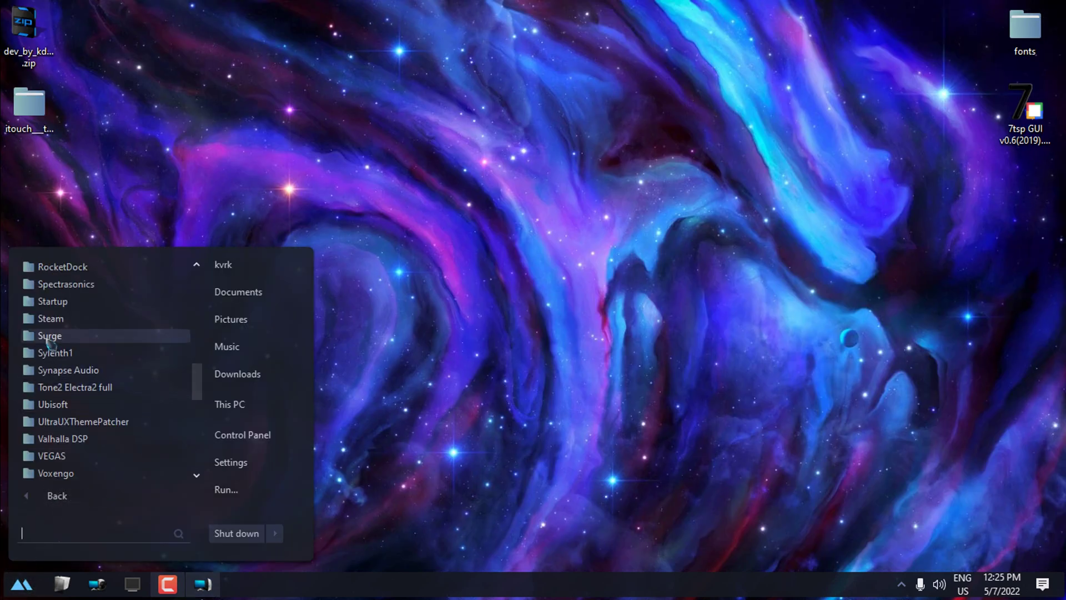
right_click(58, 304)
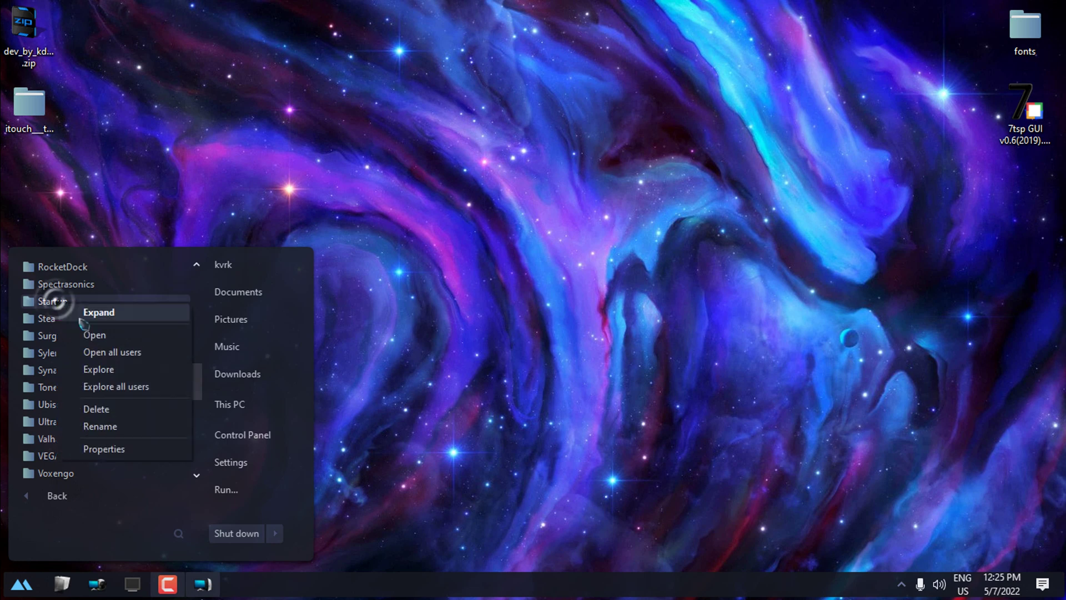
click(92, 333)
right_click(492, 241)
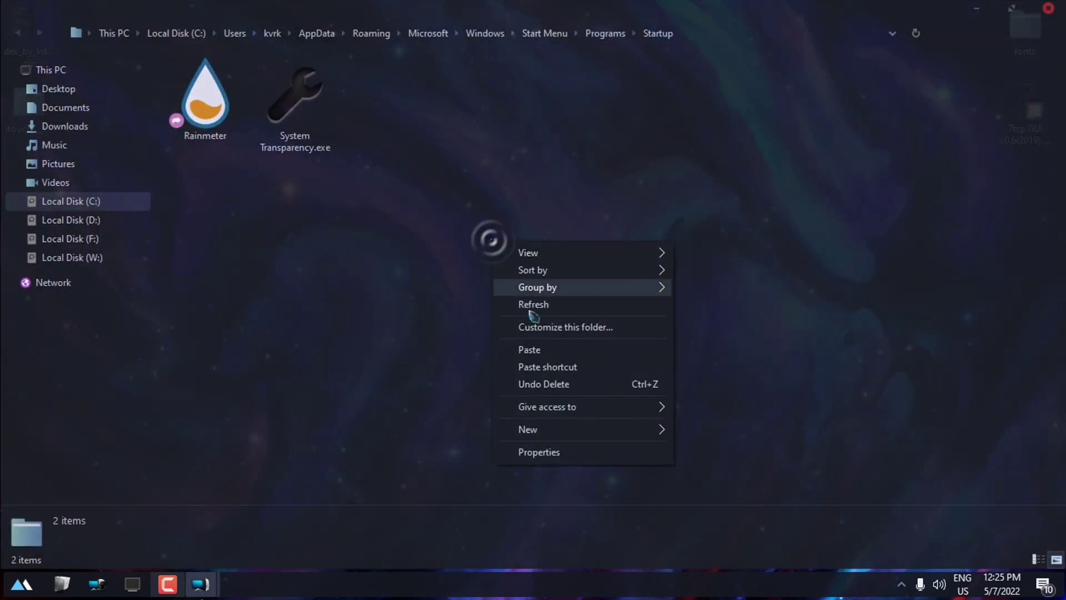
click(541, 349)
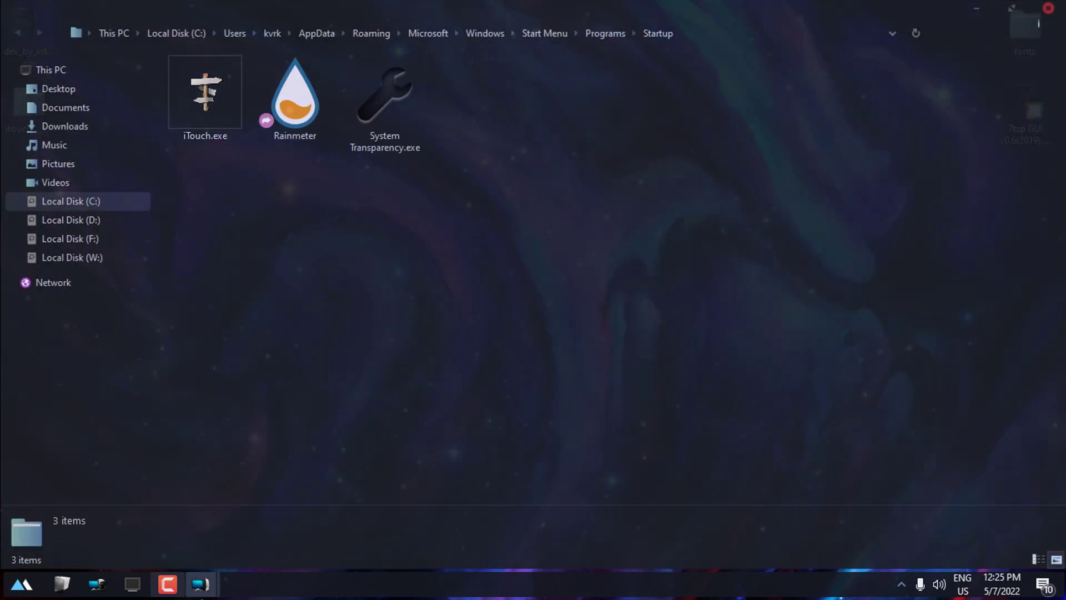
click(1048, 11)
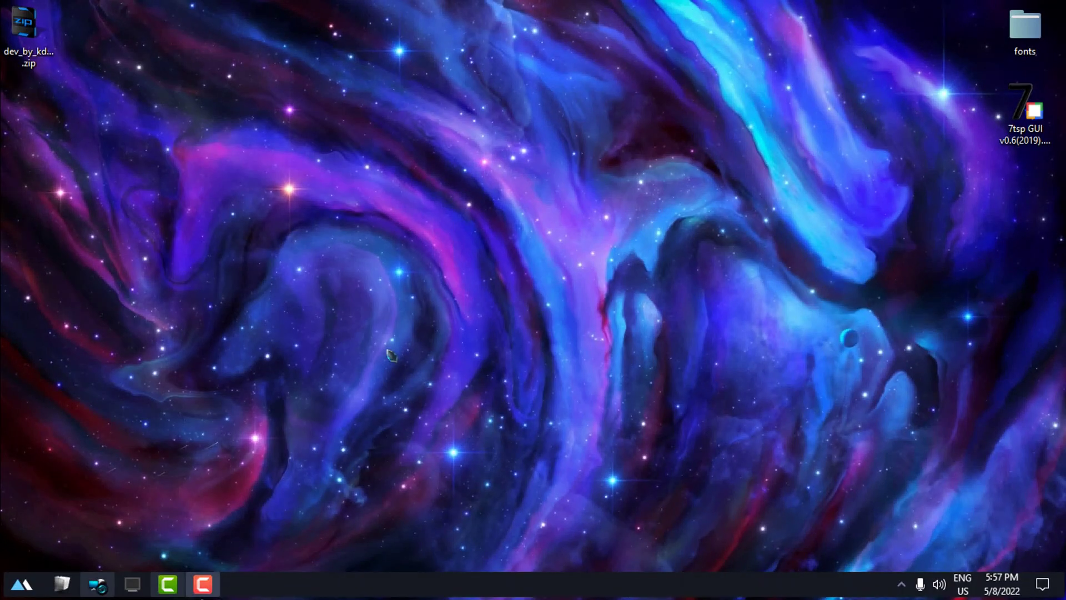
- View QuickLook's free Microsoft Store listing, then locate QuickLook among the hidden tray icons
click(97, 584)
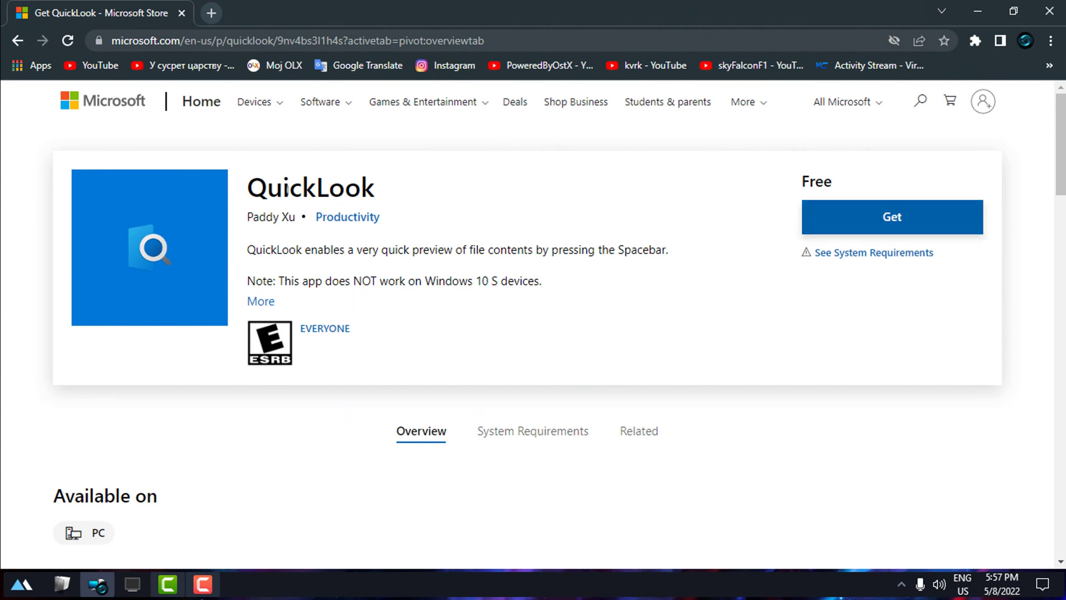
click(978, 10)
click(902, 584)
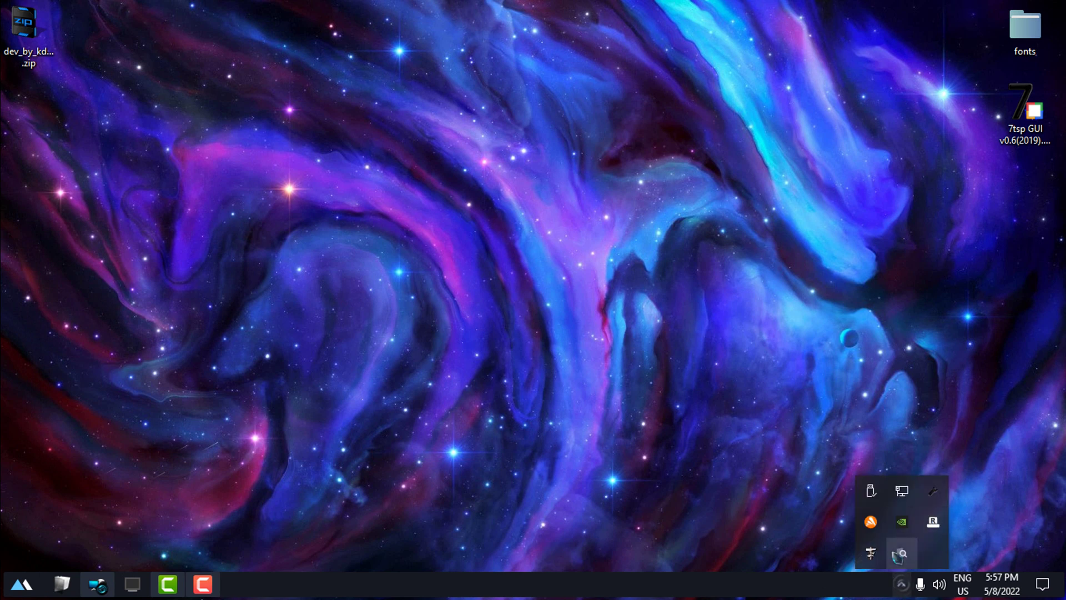
click(166, 313)
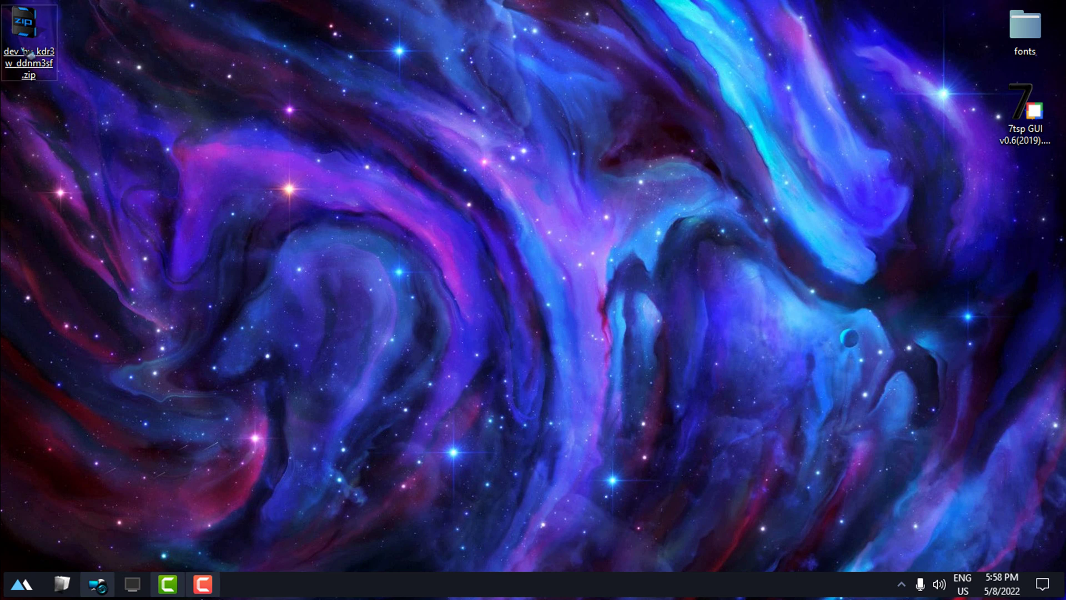
mouse_move(30, 54)
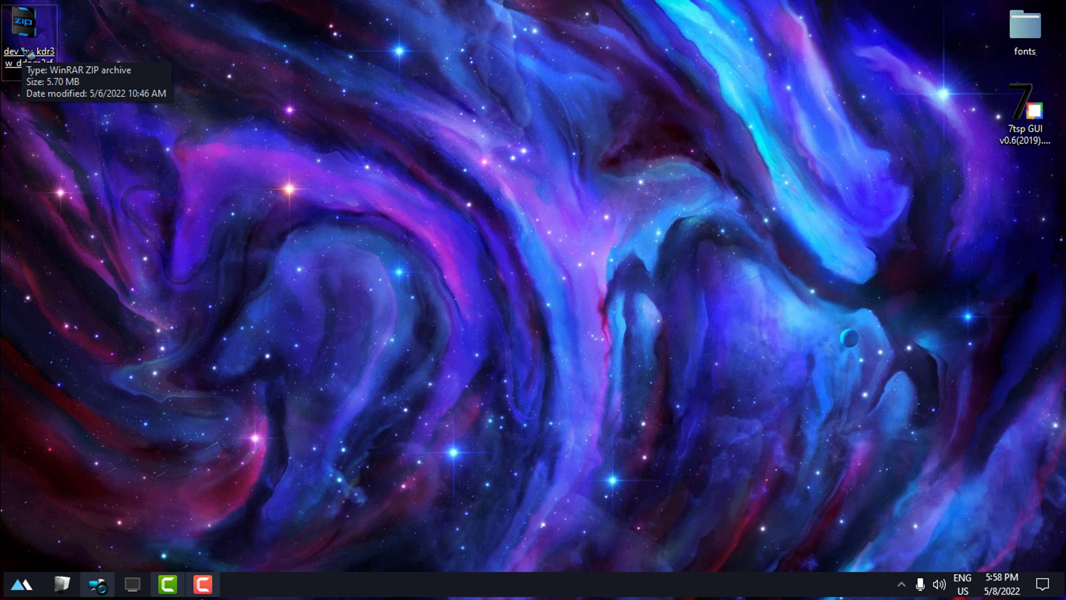
key(space)
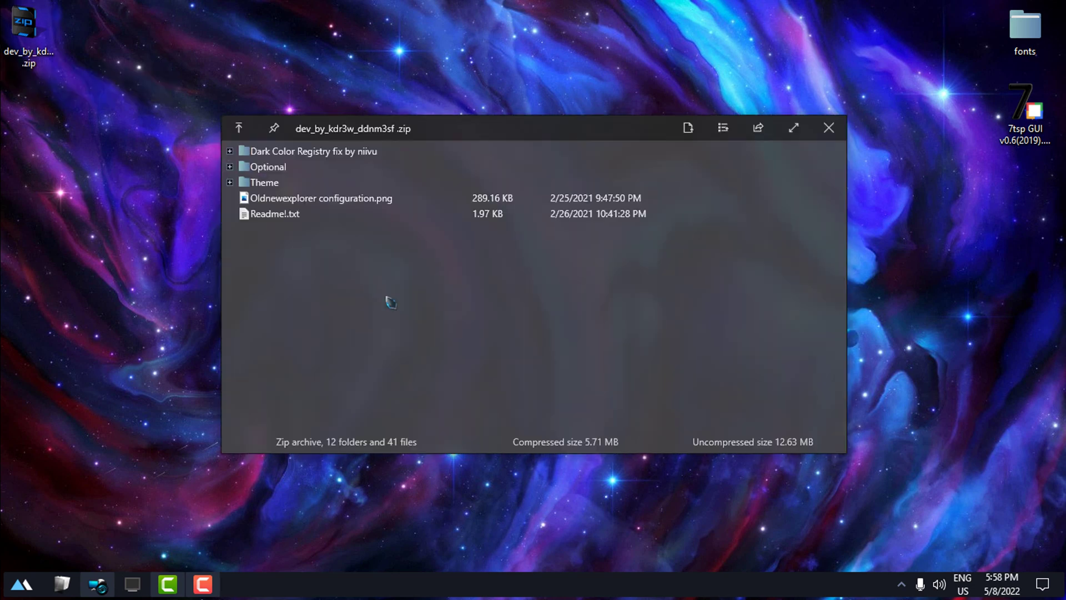
click(724, 130)
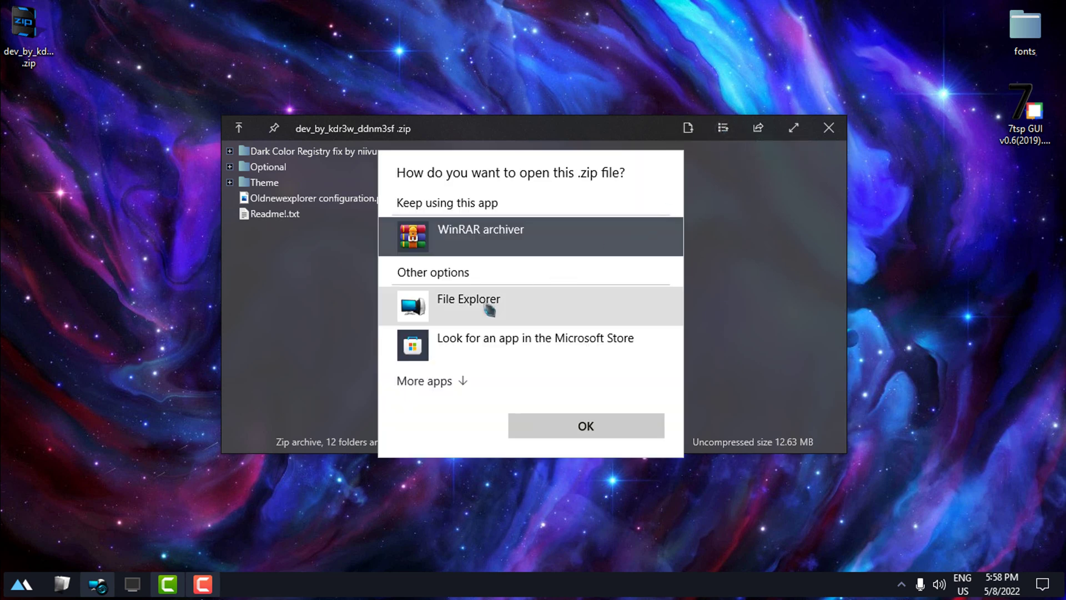
click(480, 309)
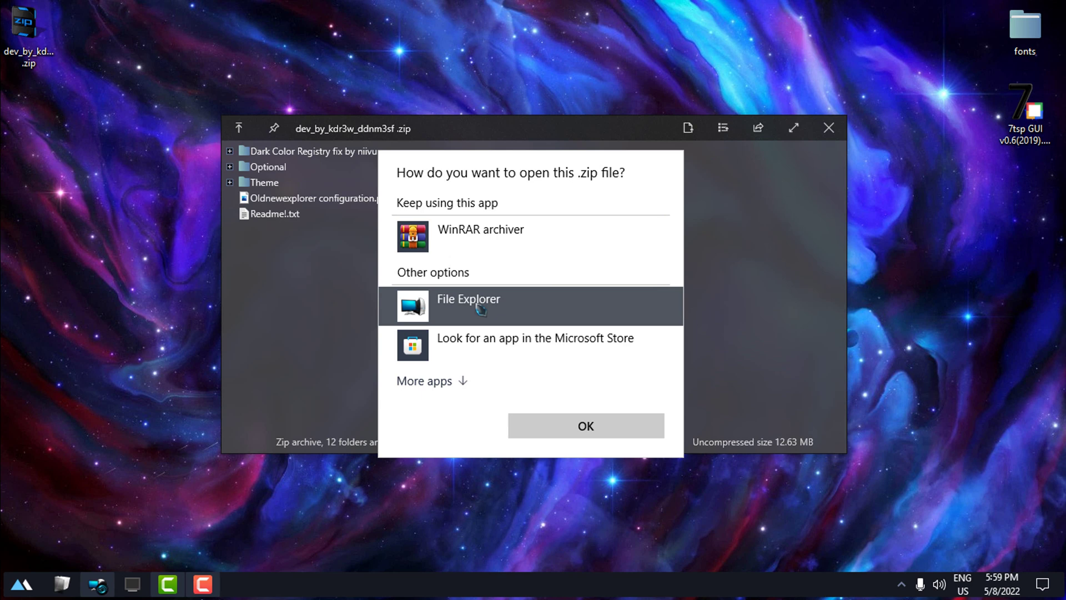
click(552, 428)
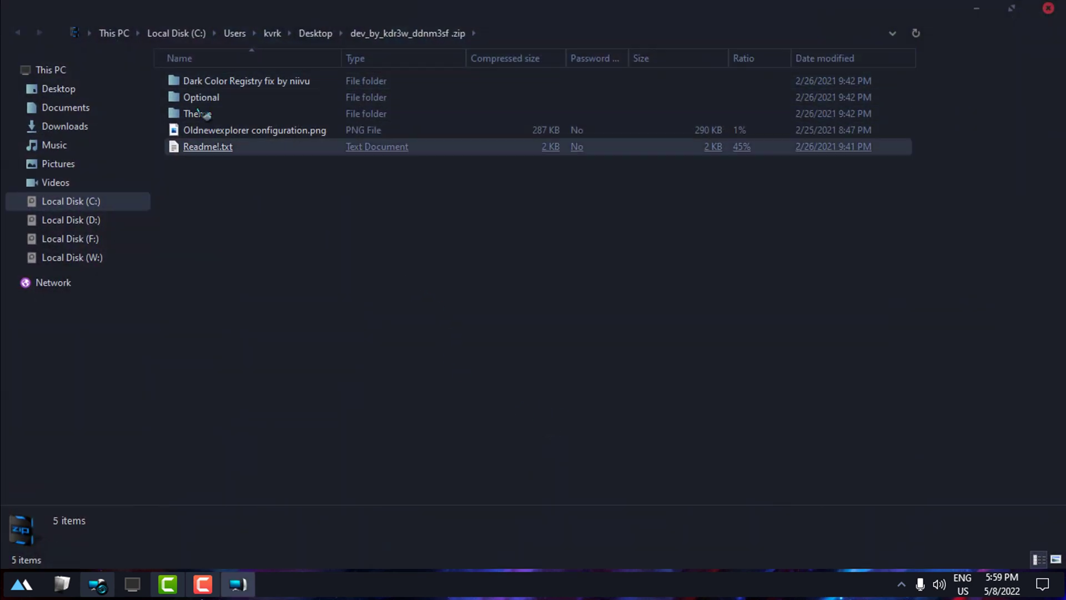
click(1048, 8)
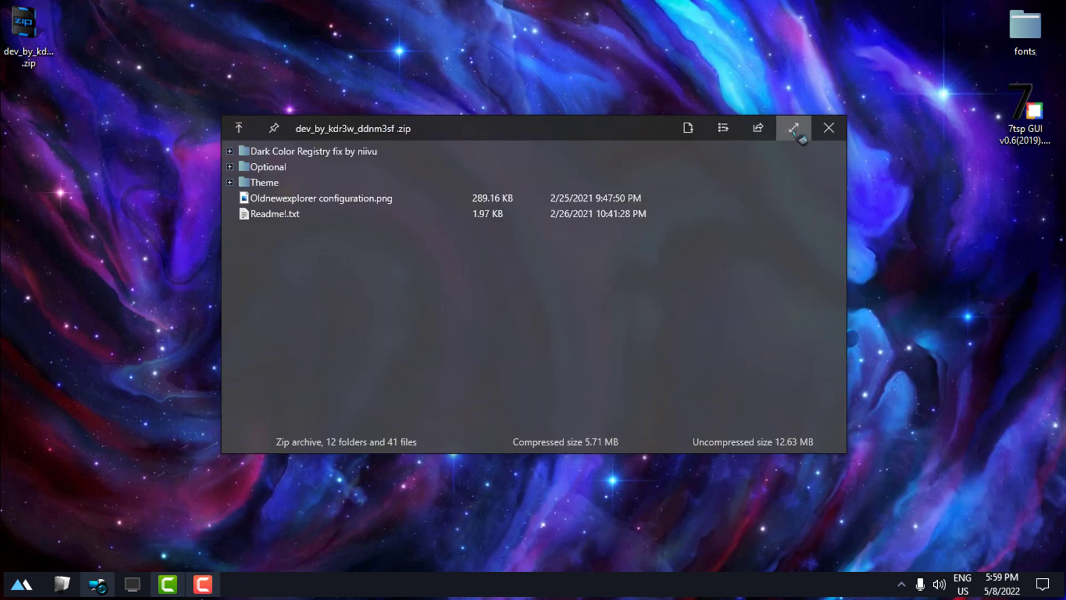
click(793, 128)
click(1015, 12)
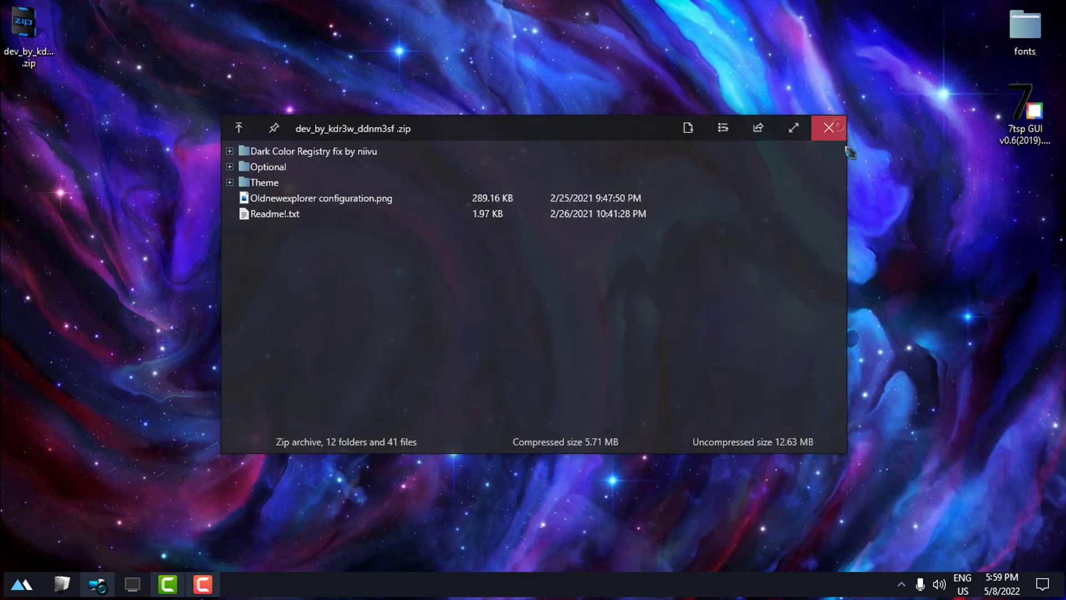
click(826, 124)
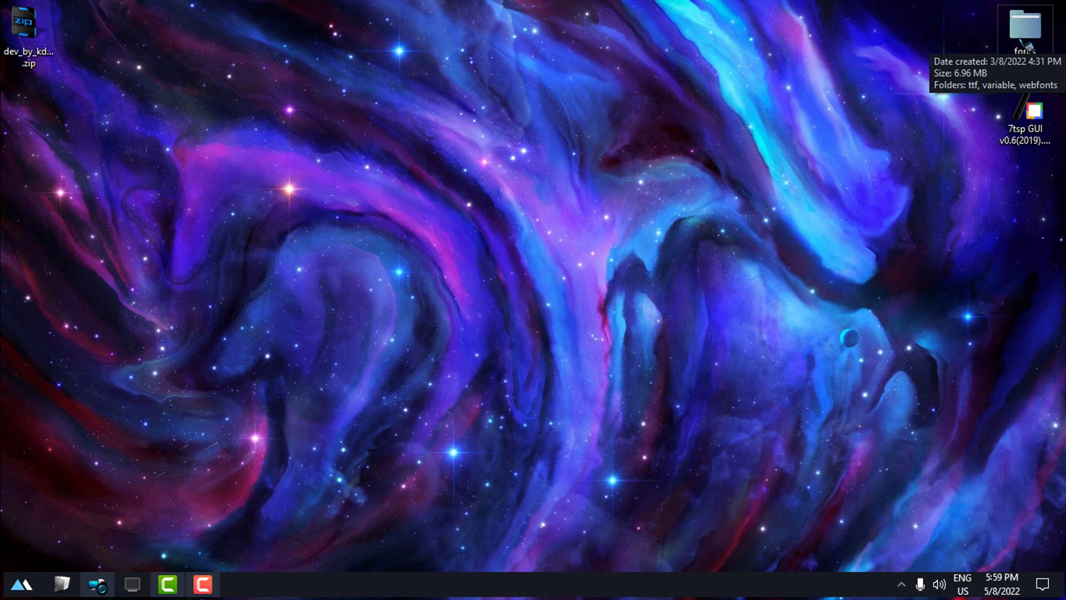
key(space)
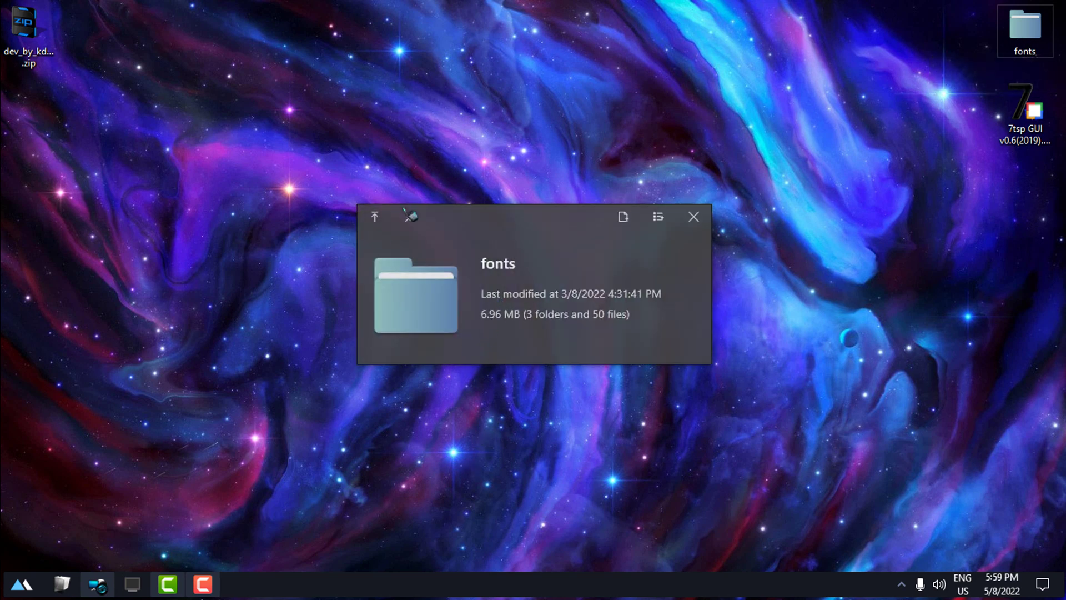
click(693, 218)
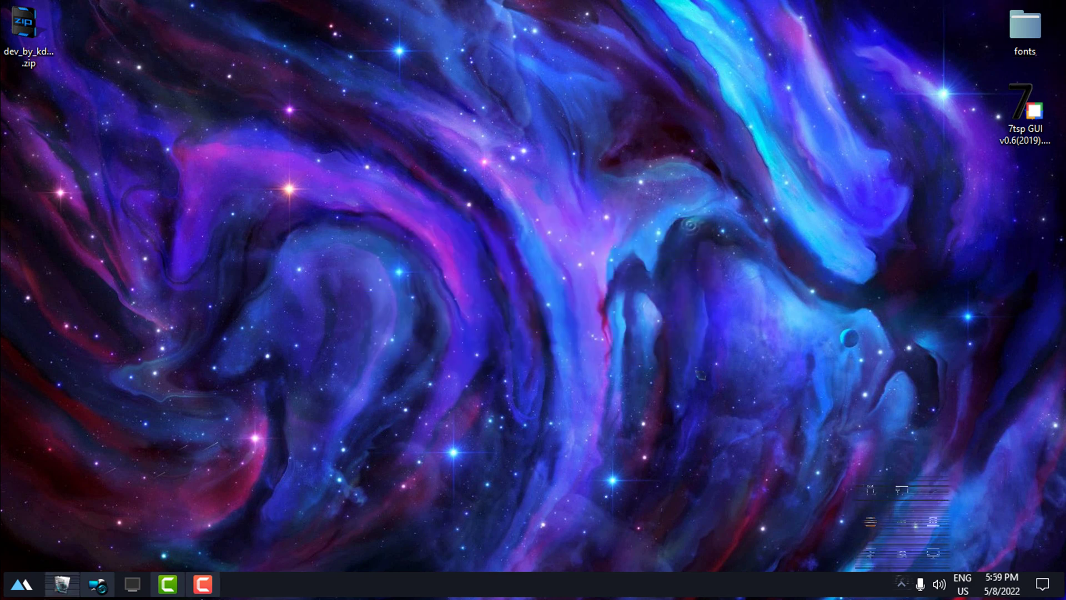
- Open WinXCorners from the tray and review the top-left corner's action list
click(902, 583)
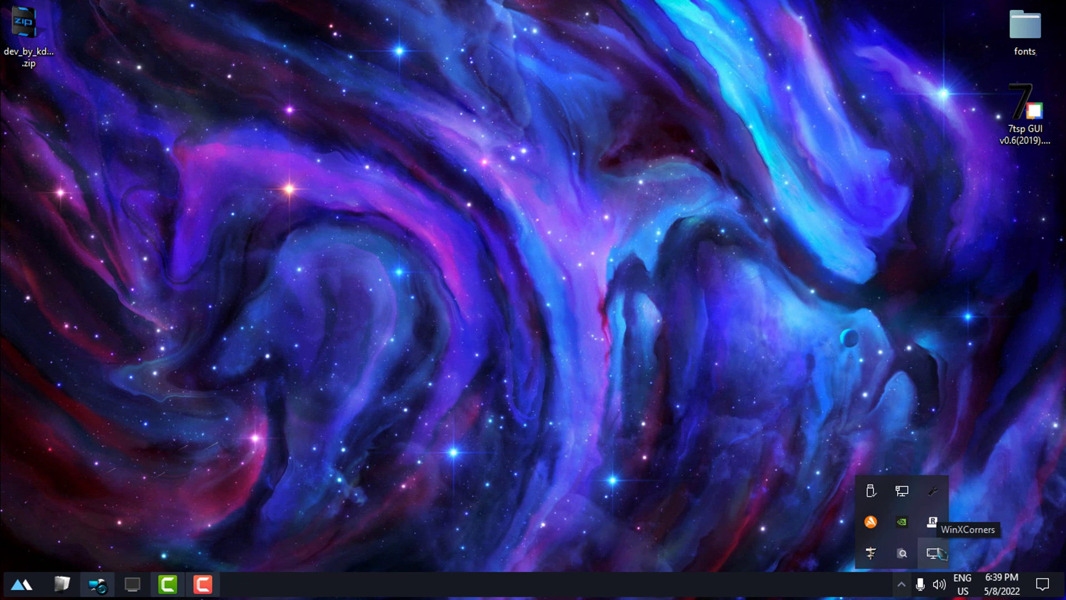
click(936, 552)
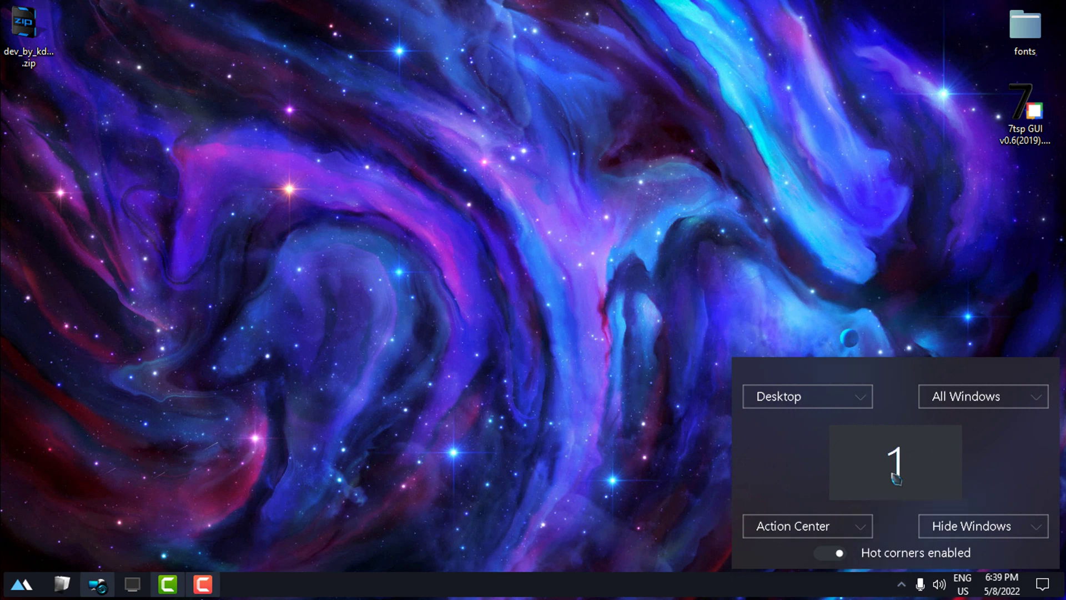
click(835, 395)
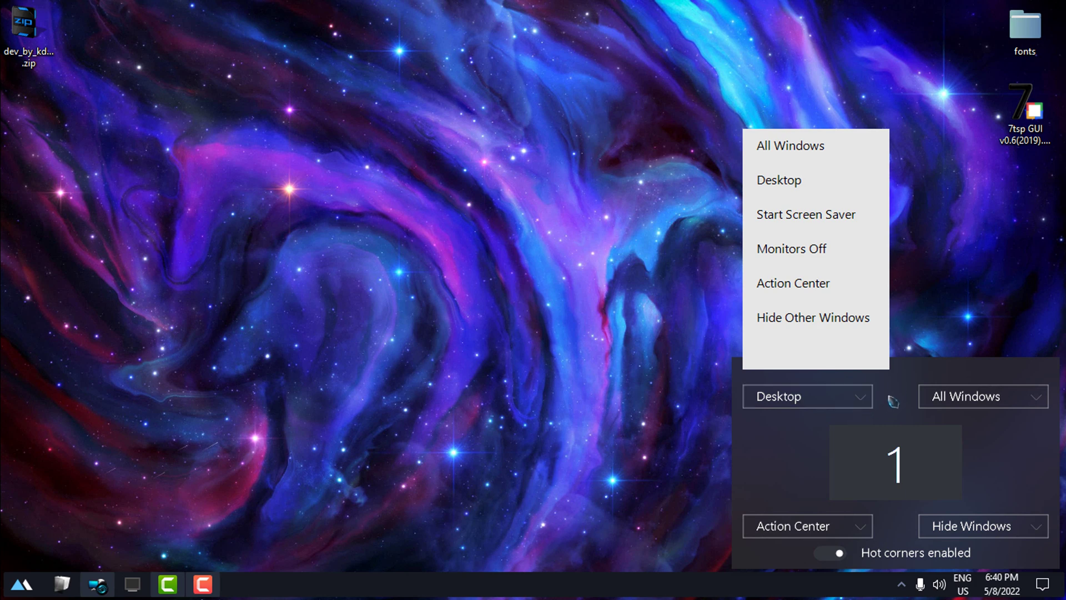
key(super+e)
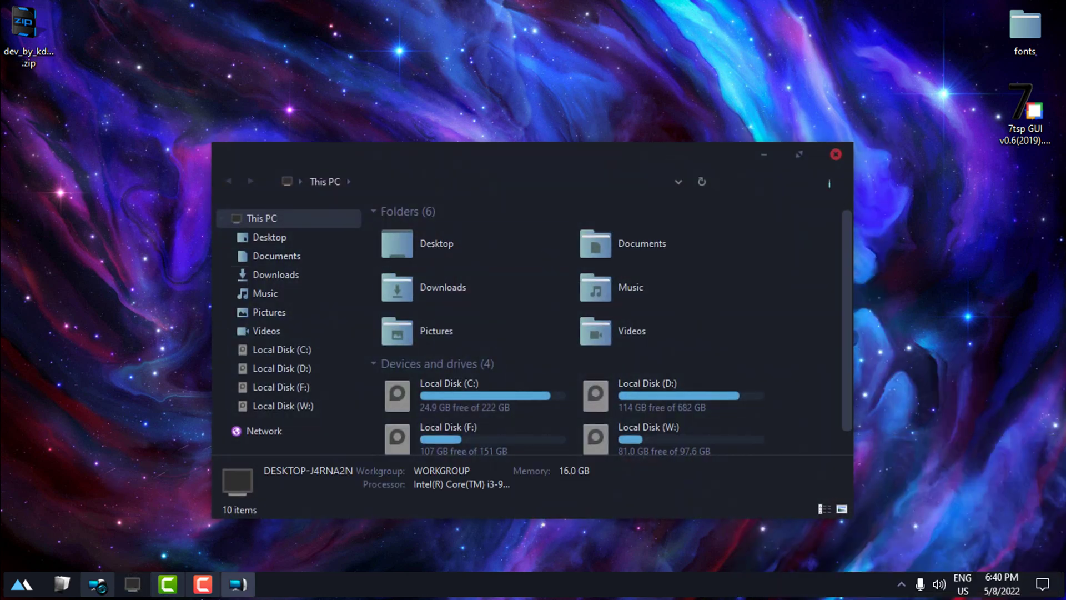
- Test the top-left Desktop hot corner on a maximized This PC window, close it, and reopen WinXCorners
key(super+Up)
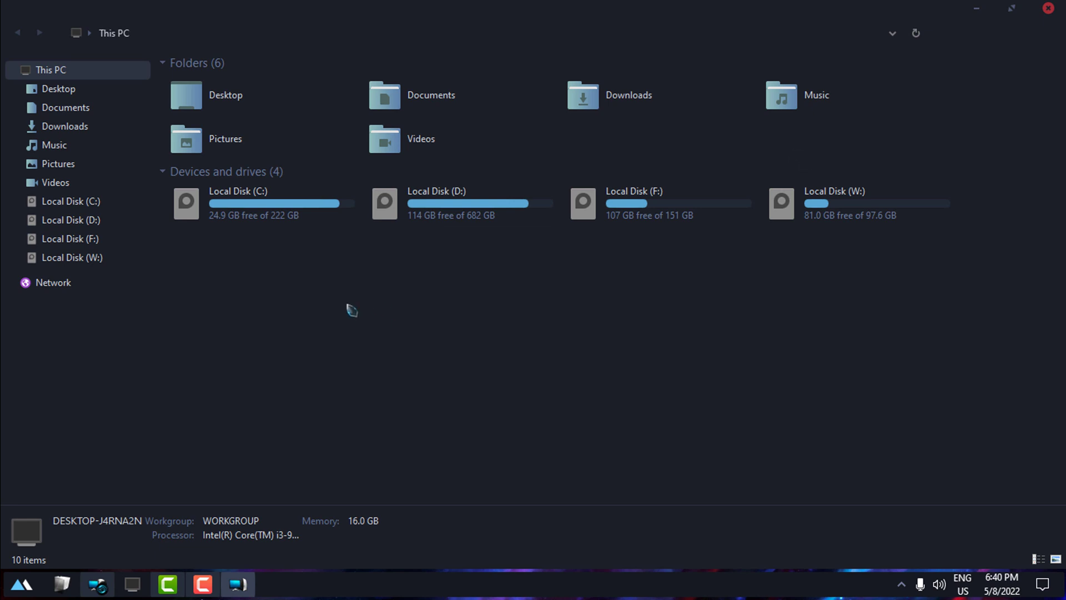
click(236, 156)
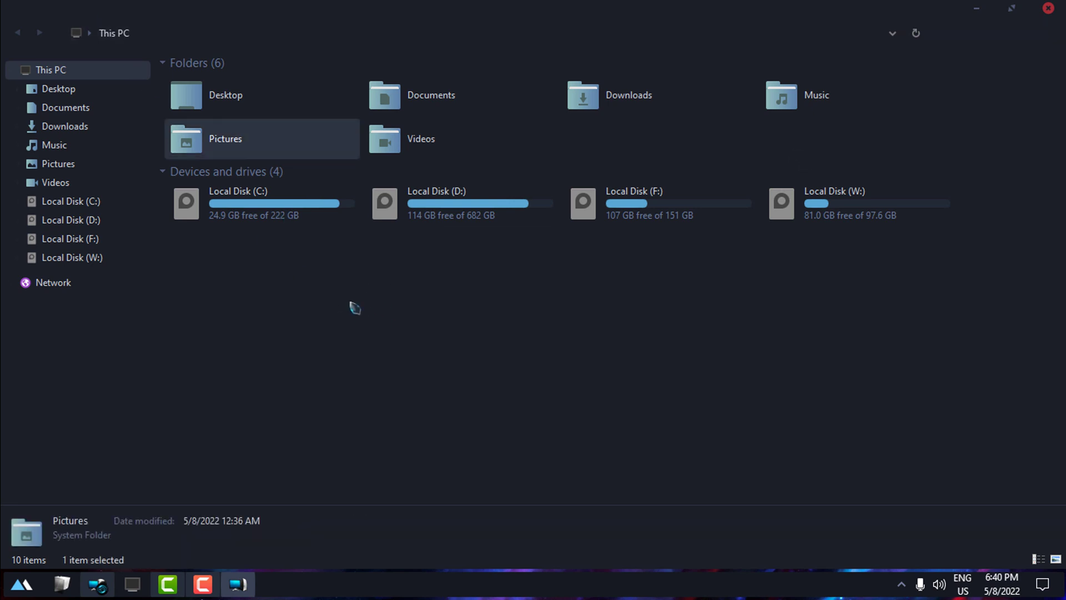
mouse_move(3, 5)
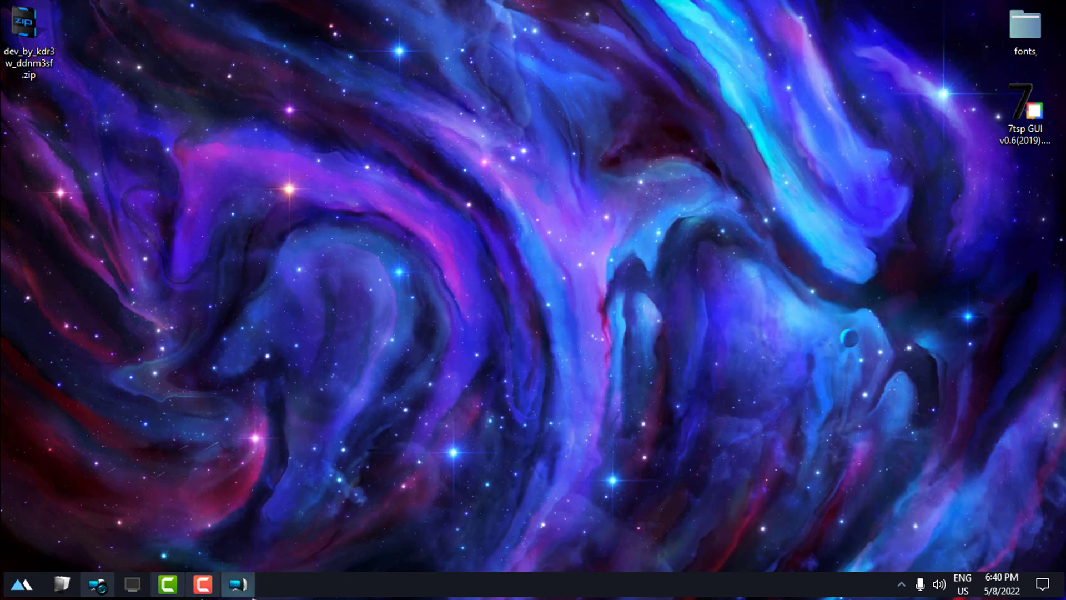
click(240, 586)
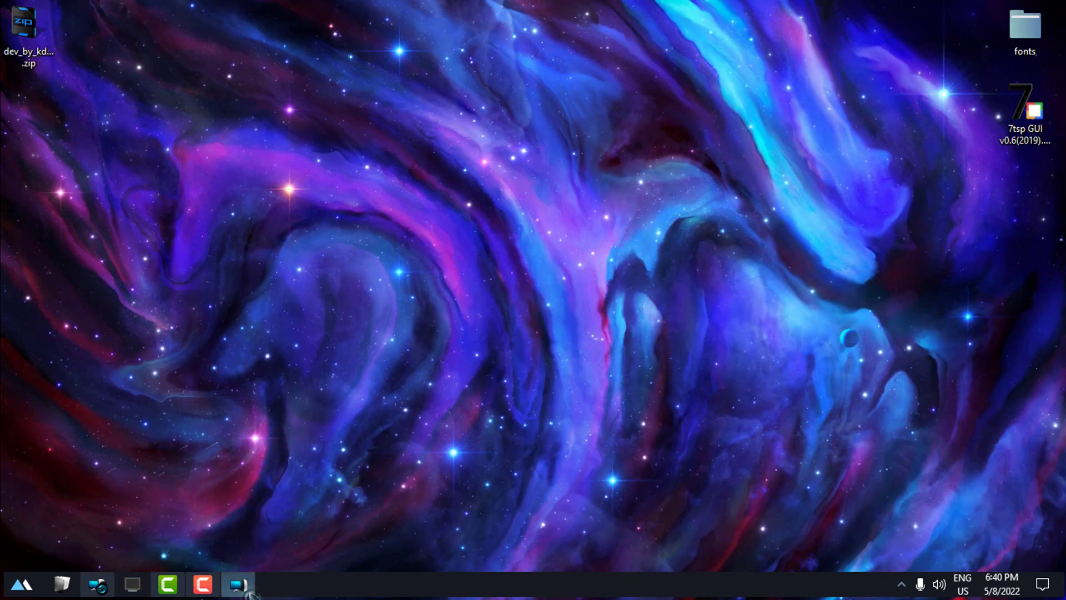
click(1049, 11)
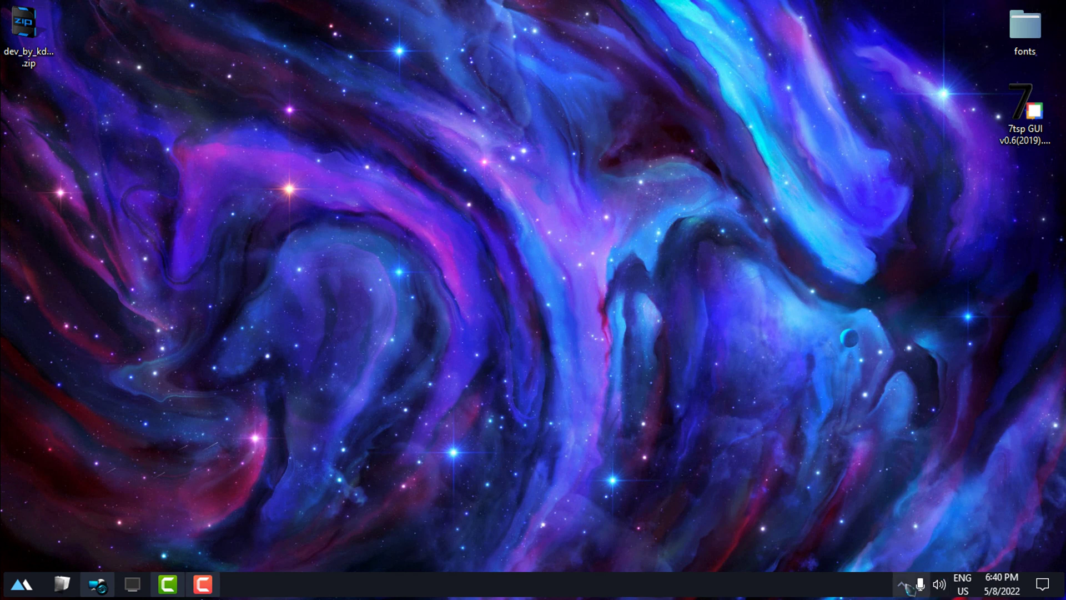
click(901, 585)
click(934, 553)
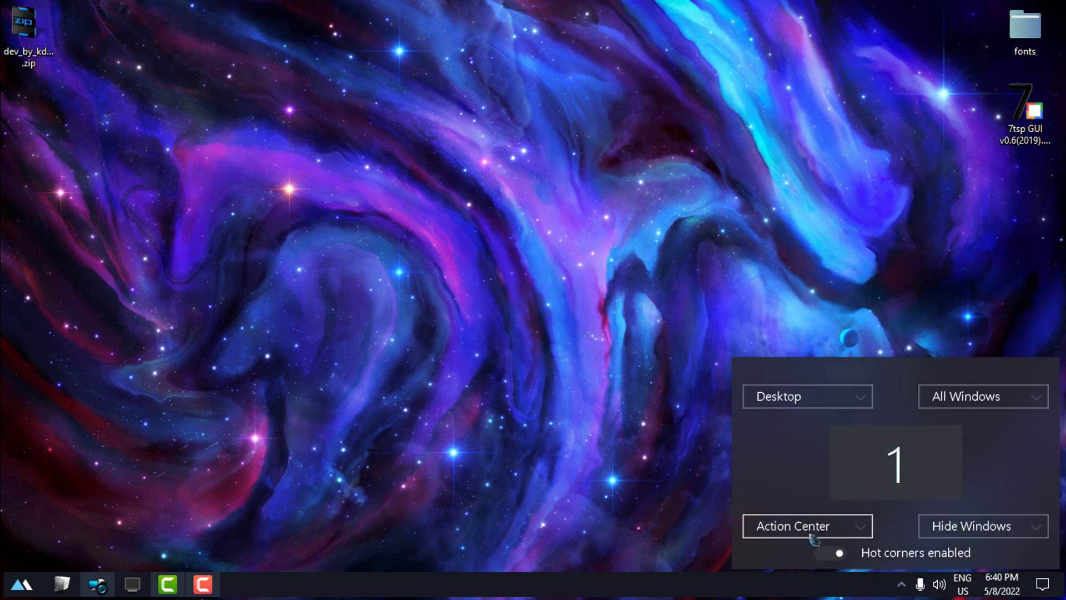
- Try the Action Center corner, then recheck WinXCorners' bottom-right corner actions and close the panel
click(347, 428)
key(super+a)
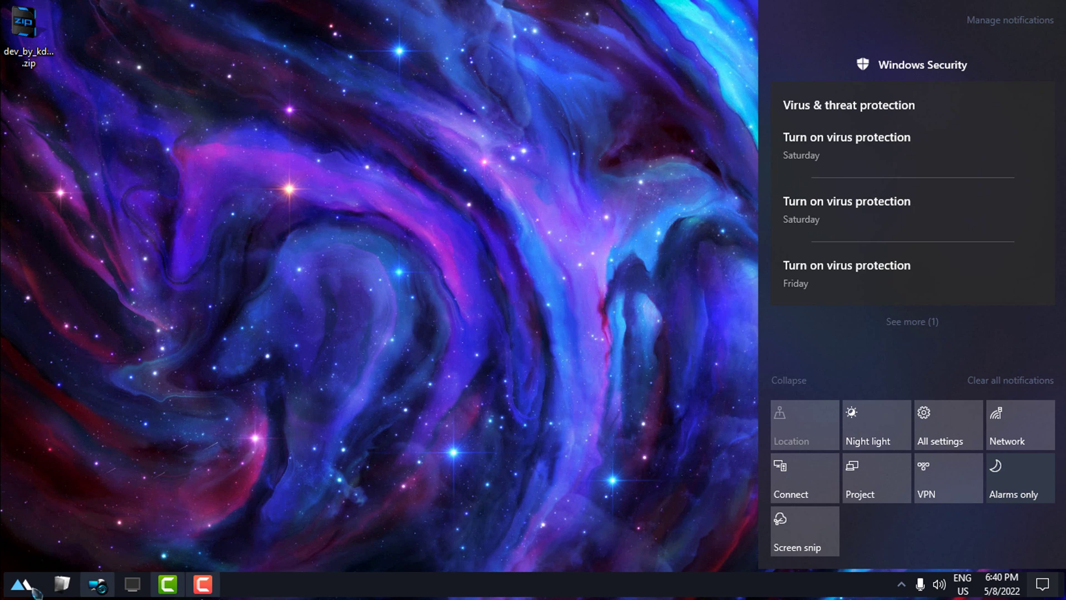
click(901, 584)
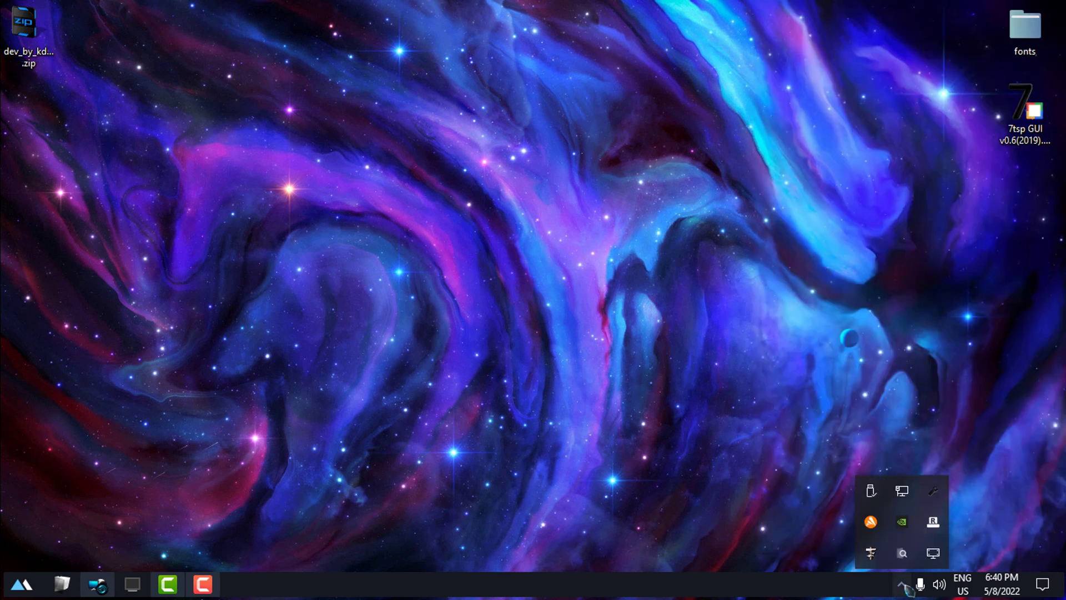
click(934, 553)
click(966, 527)
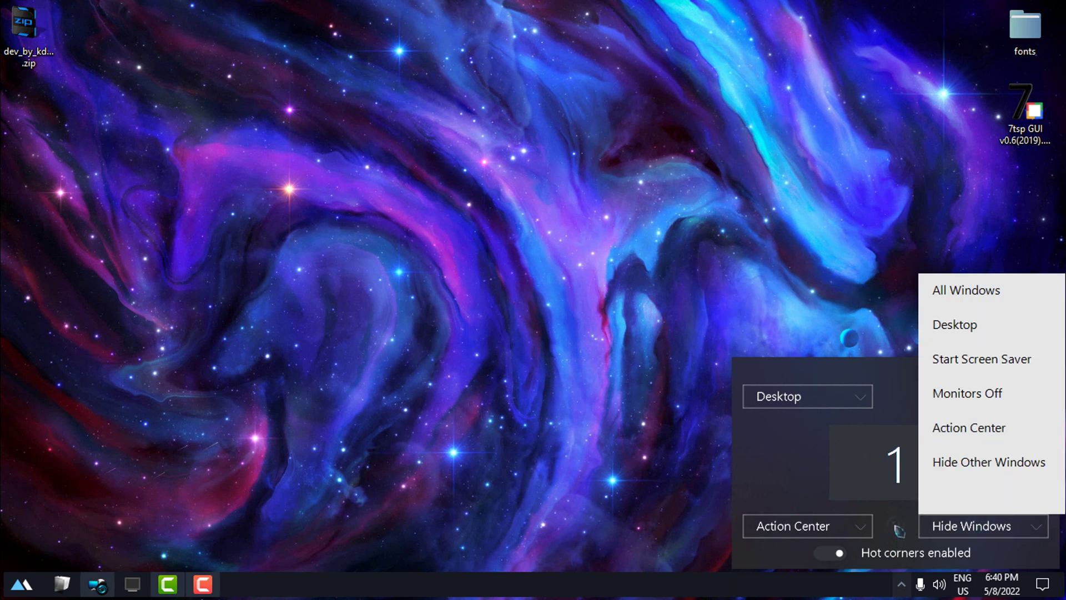
click(555, 433)
right_click(441, 159)
click(487, 209)
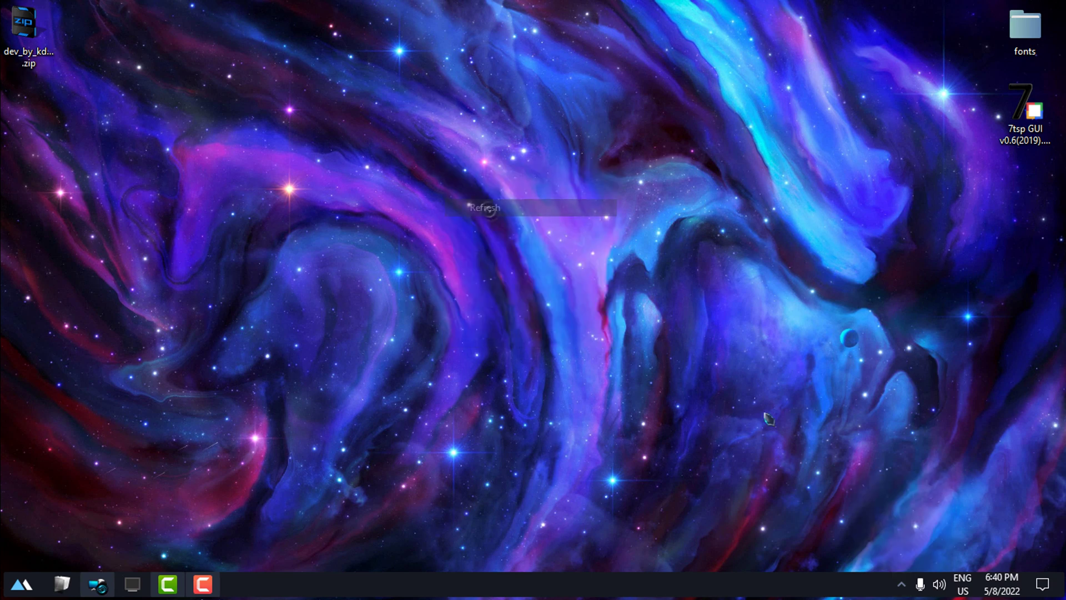